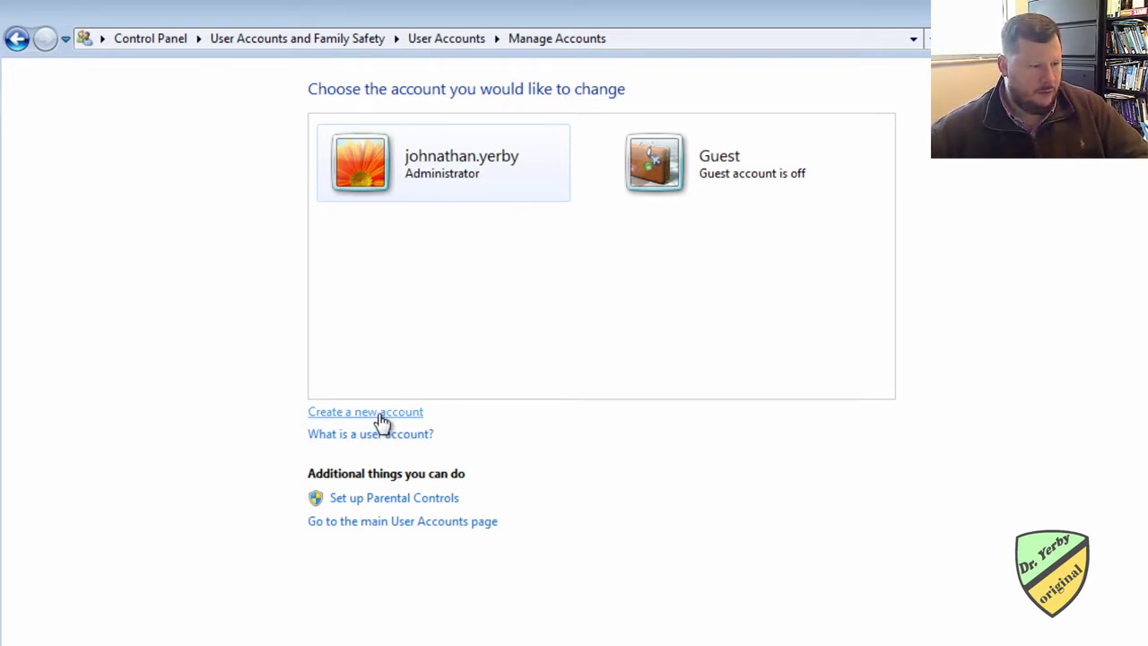
Step: Start a new account and enter the user's full name, keeping the Standard user type
left_click(338, 418)
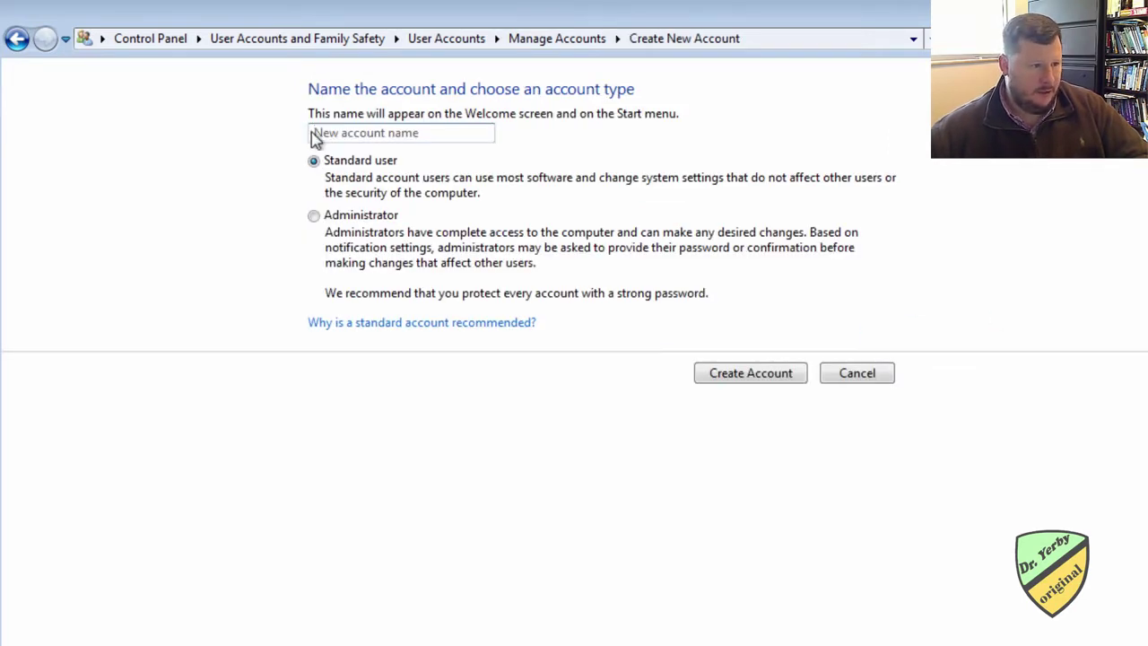
left_click(346, 131)
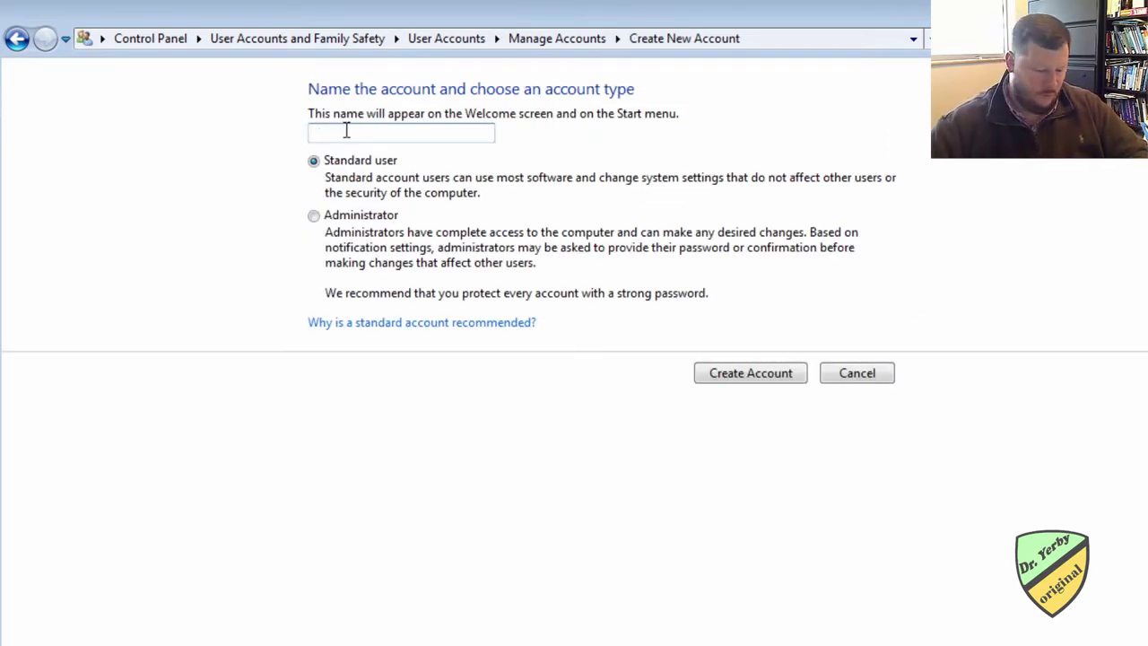
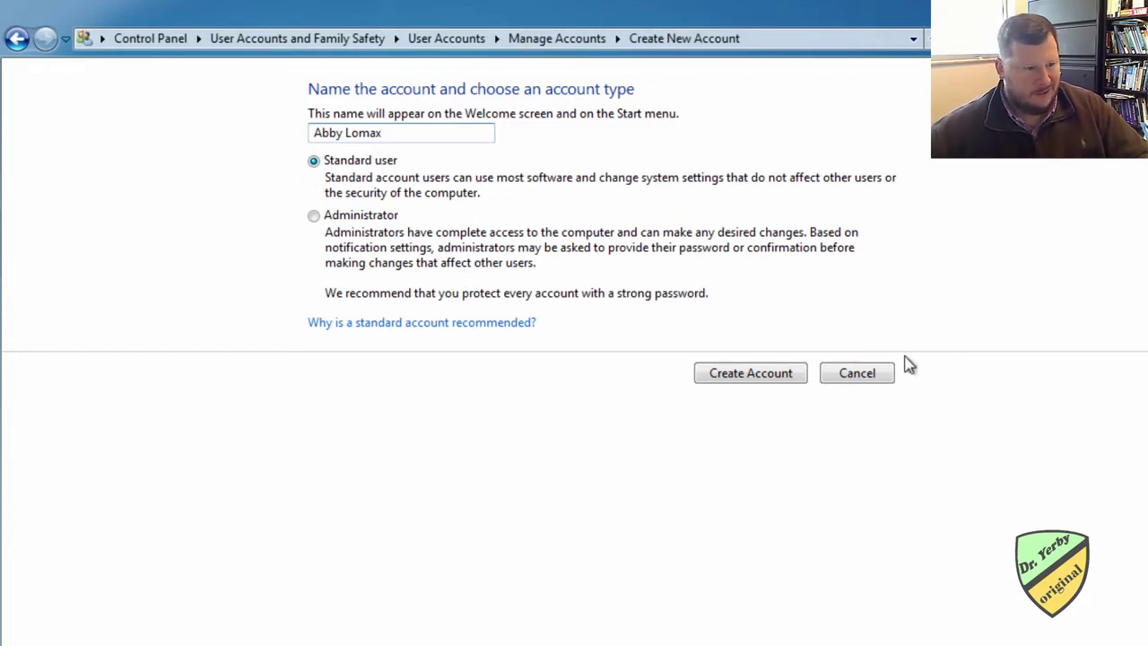
left_click(733, 381)
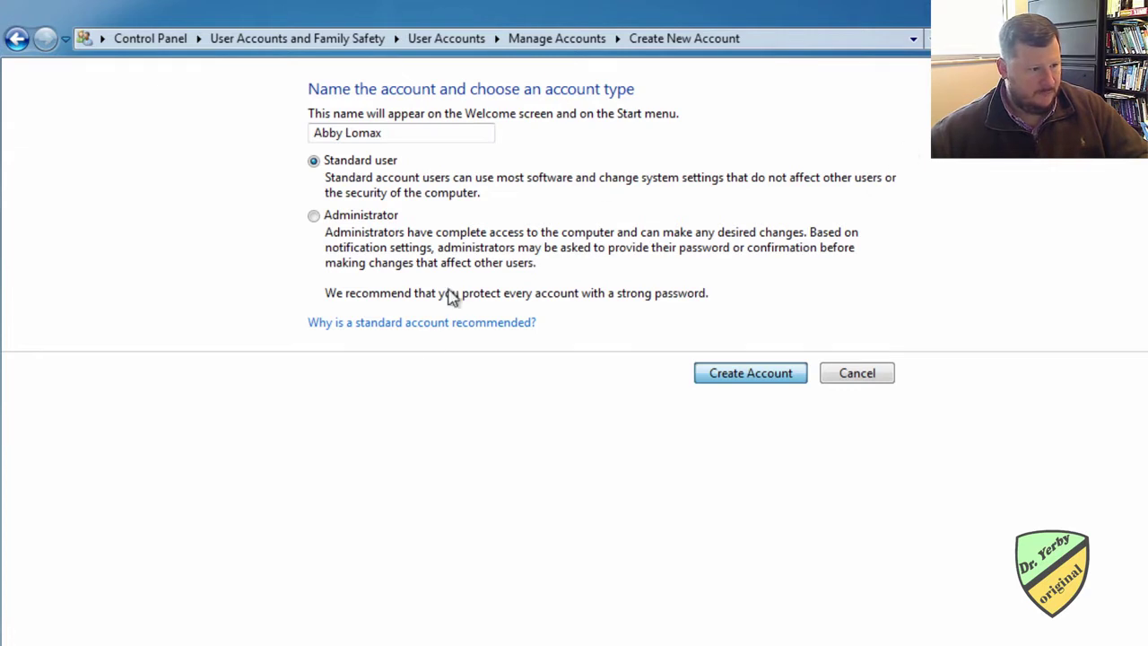
Step: Create the standard account and give it a confirmed password with the hint 'PW'
left_click(736, 381)
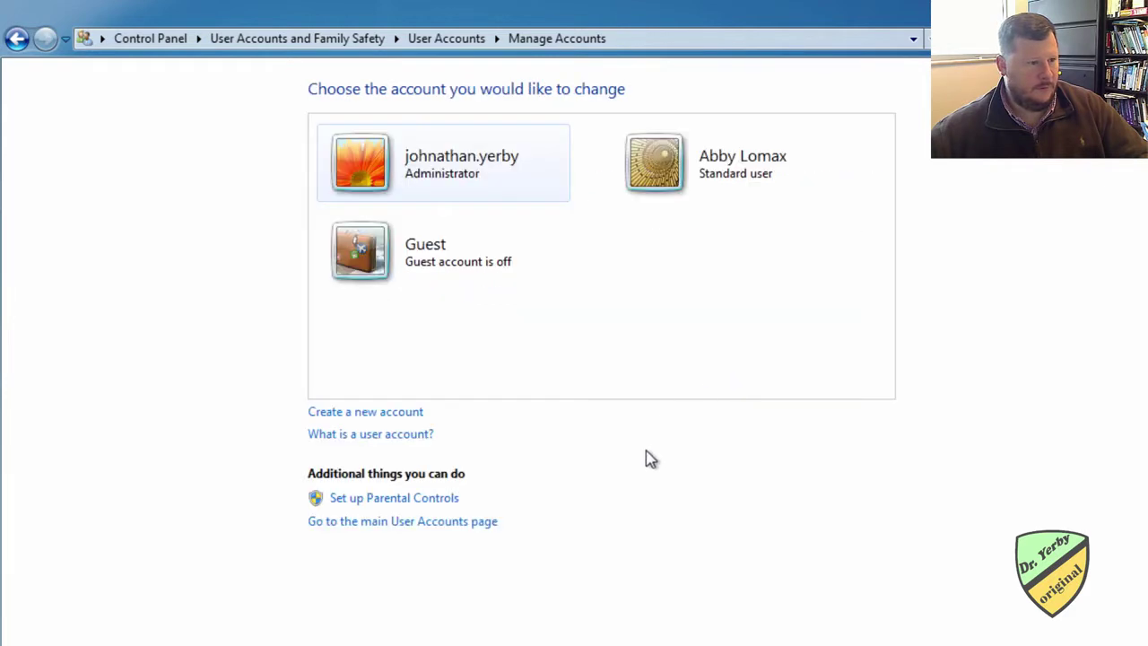
left_click(674, 159)
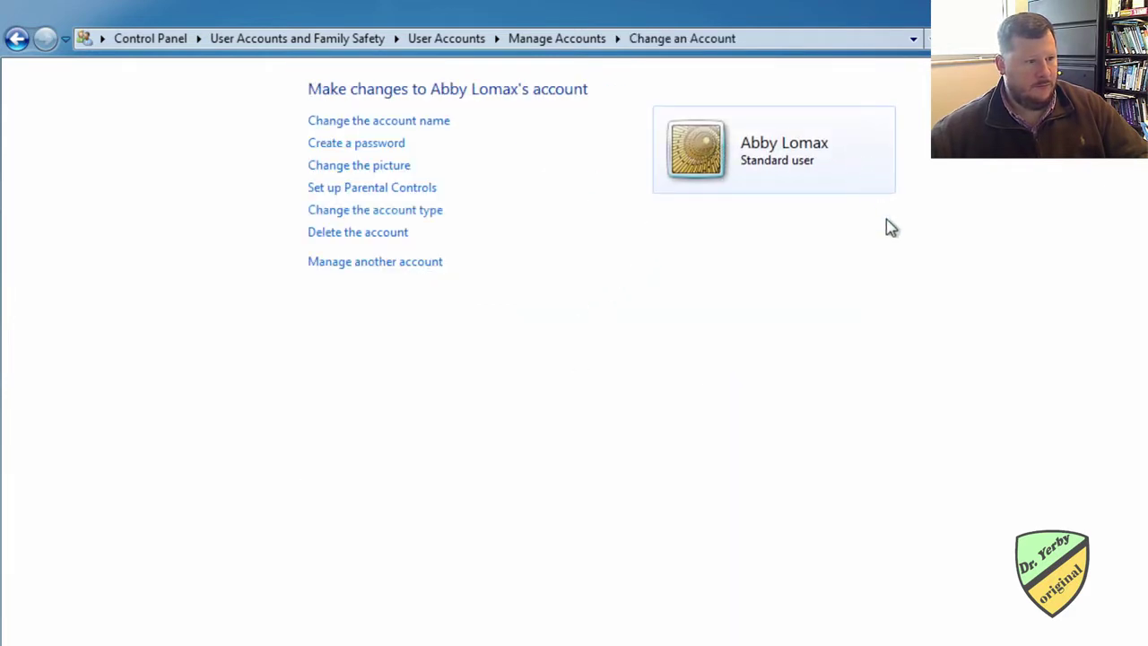
left_click(389, 146)
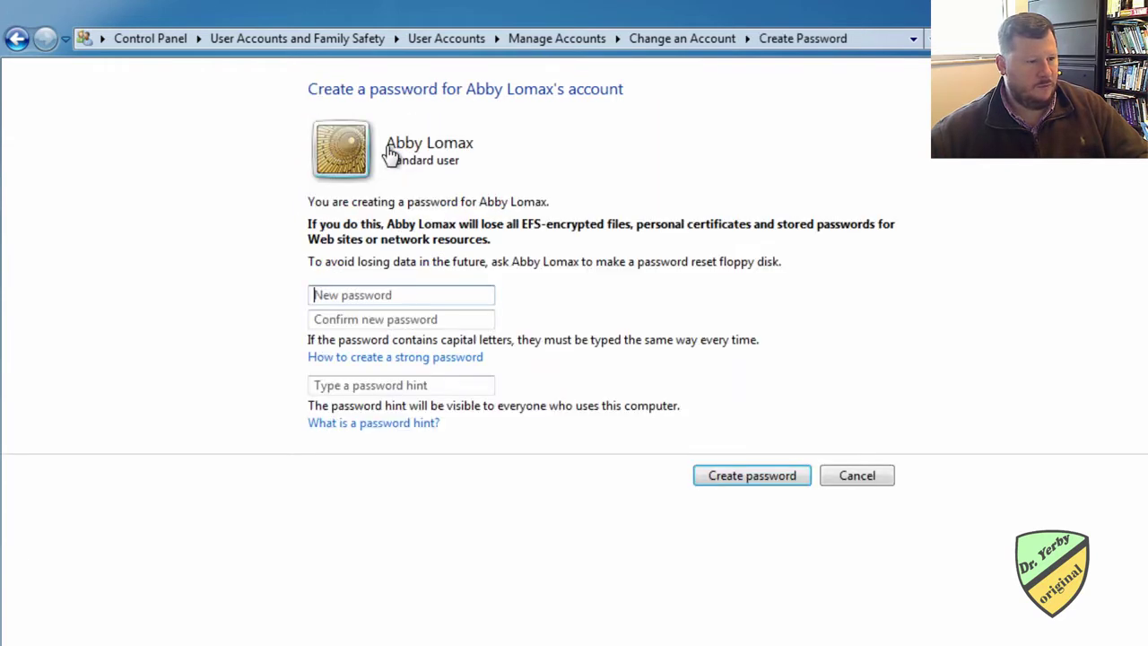
left_click(377, 293)
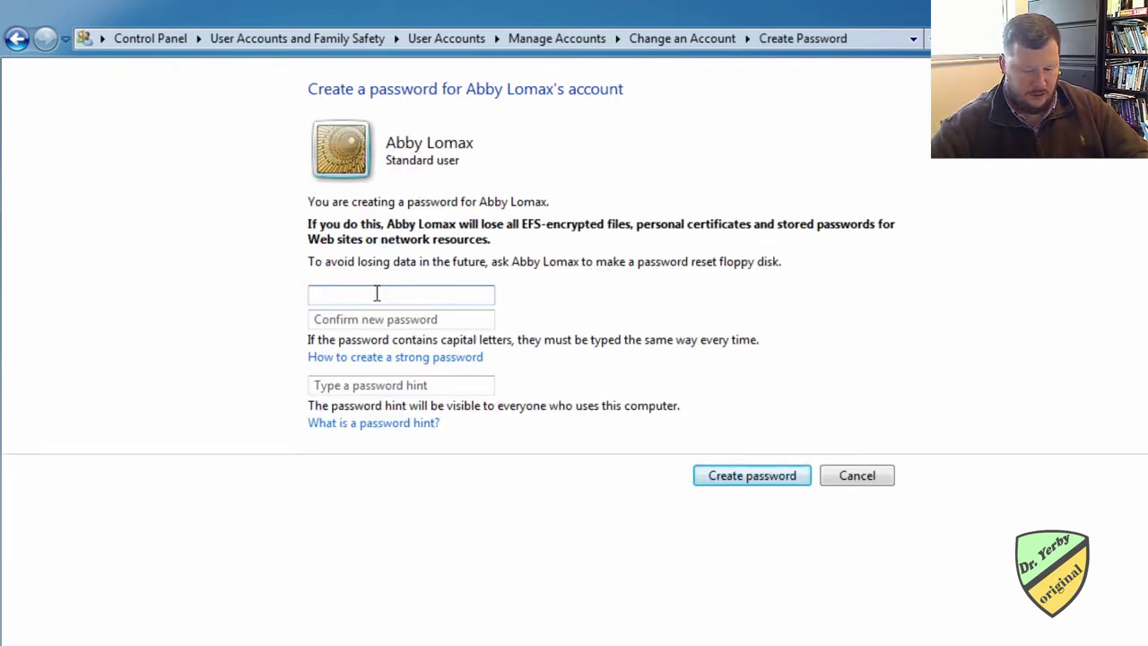
type("•••••")
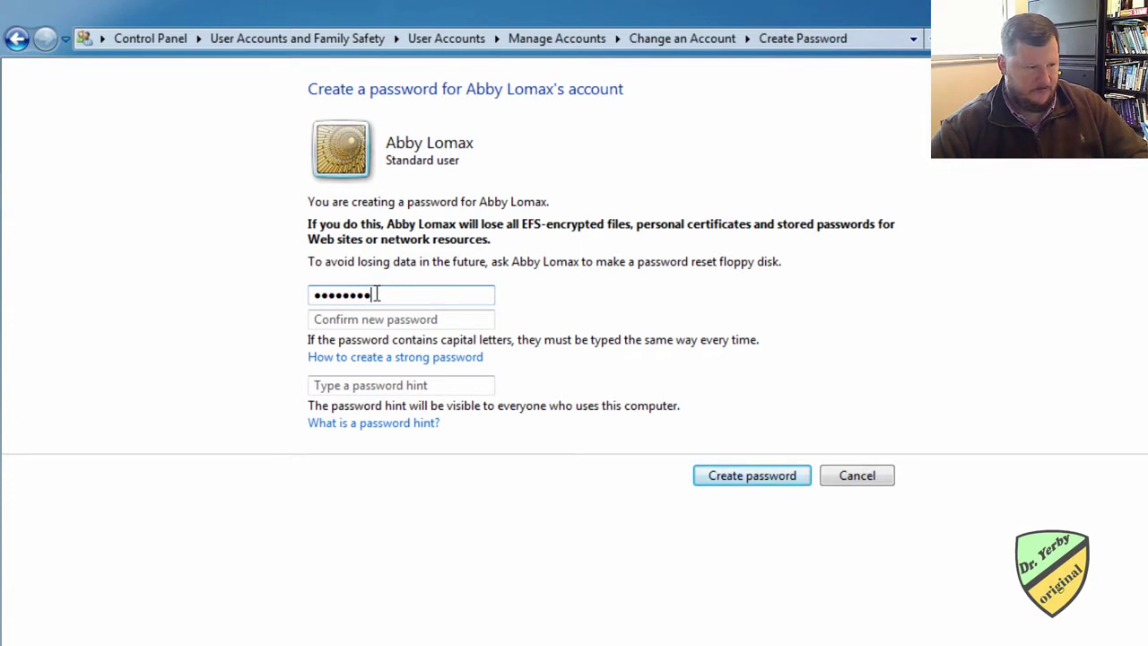
key("Tab")
type("••••••••")
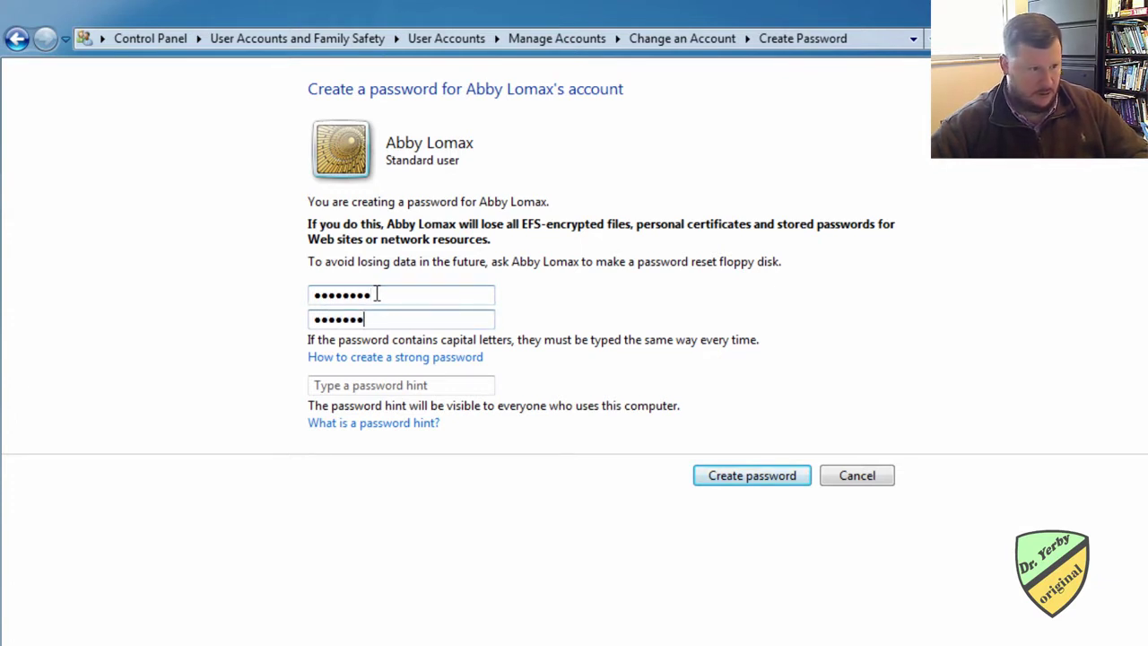
type("•")
left_click(349, 386)
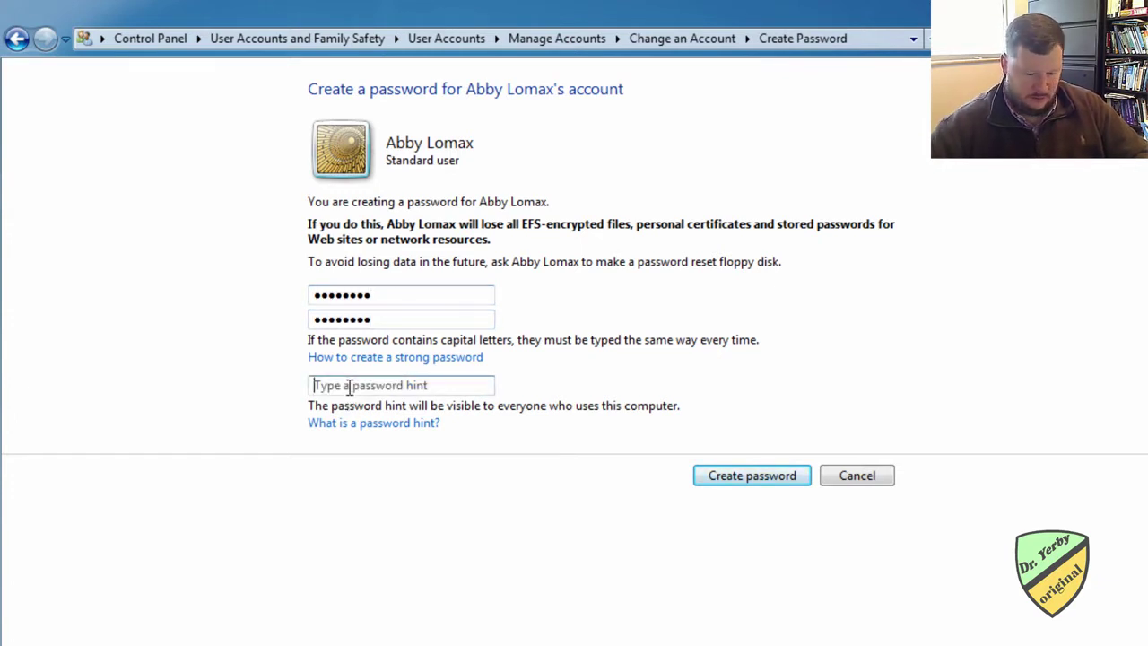
type("PW")
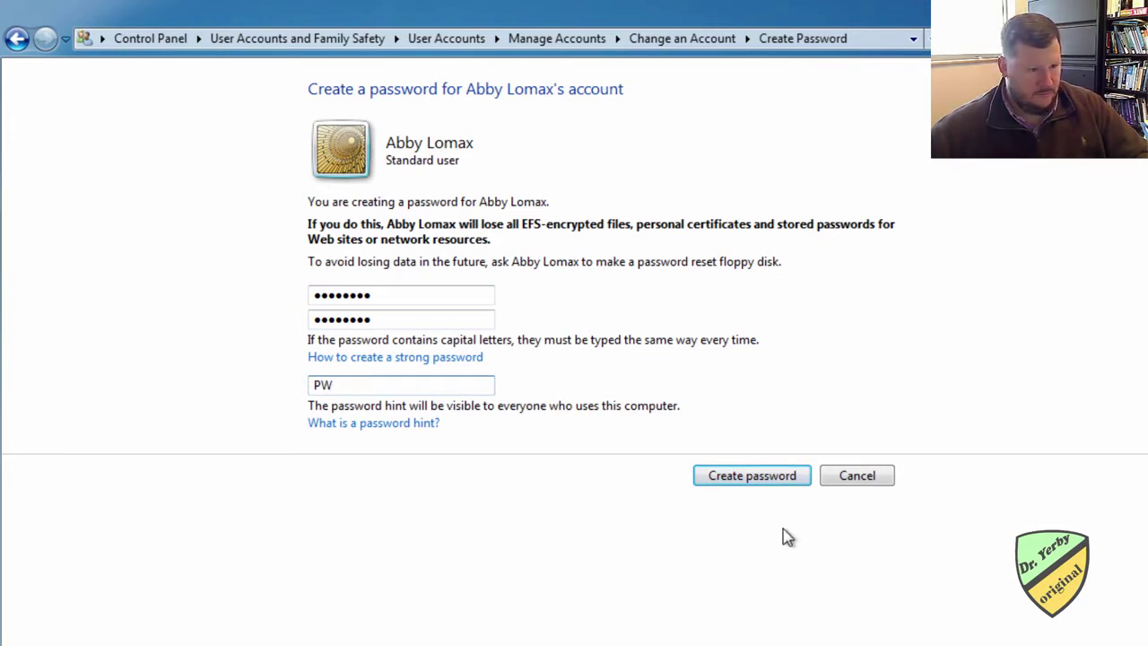
left_click(772, 487)
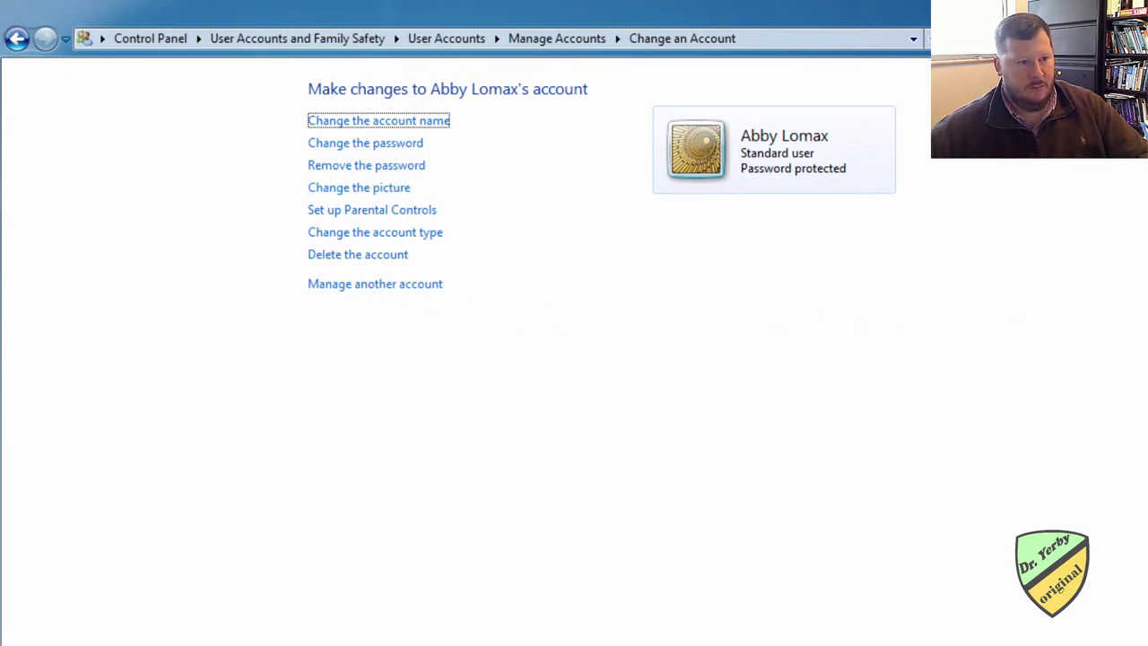
key("super+d")
Step: Create a new text document on the desktop named 'Sample file' and open it
right_click(2, 40)
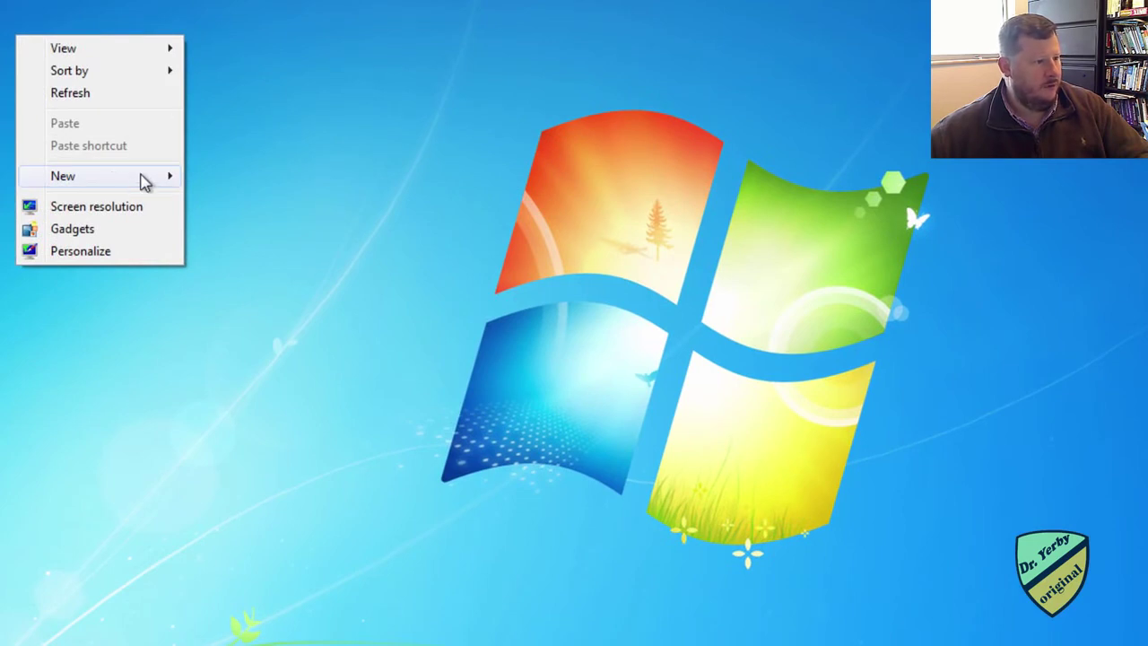
mouse_move(154, 179)
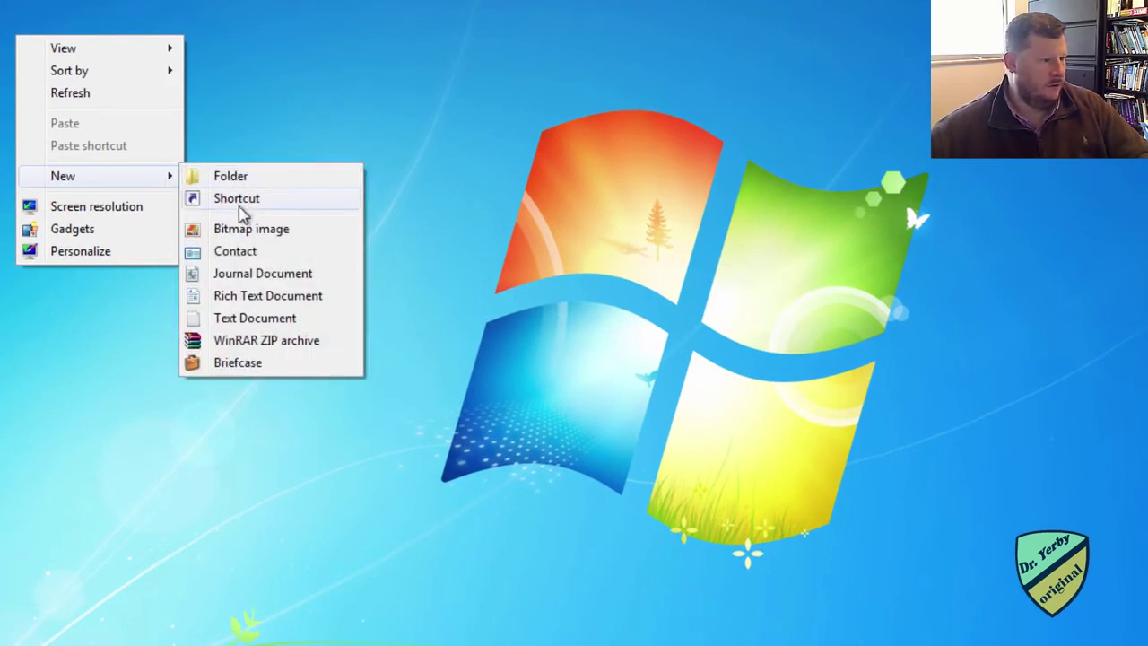
left_click(248, 321)
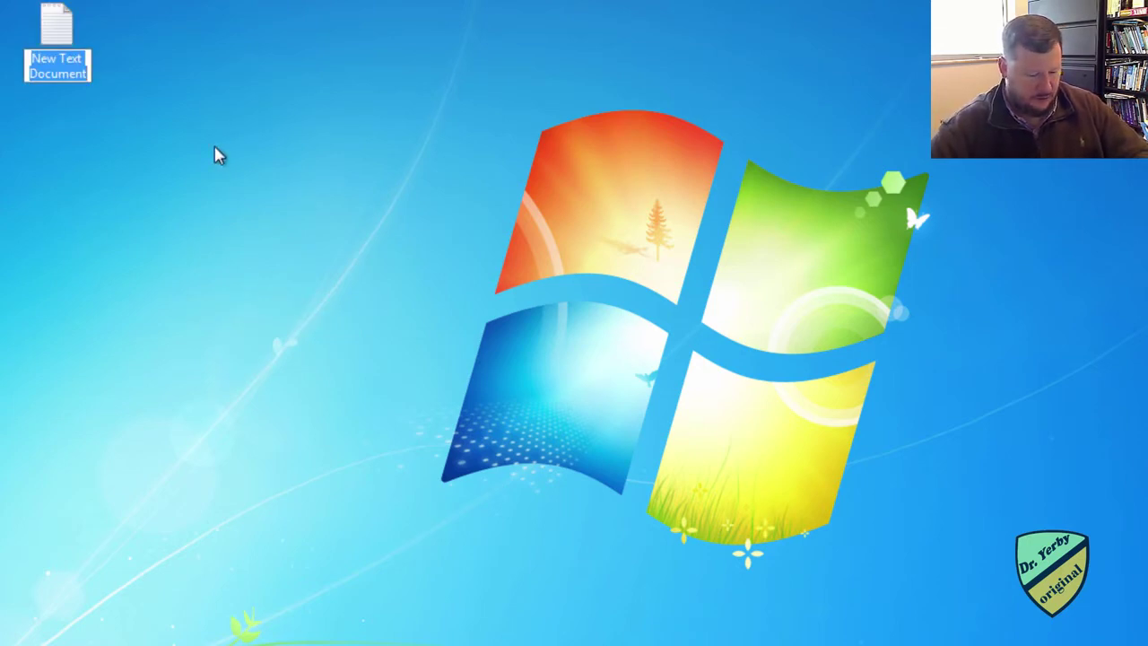
type("Sample ")
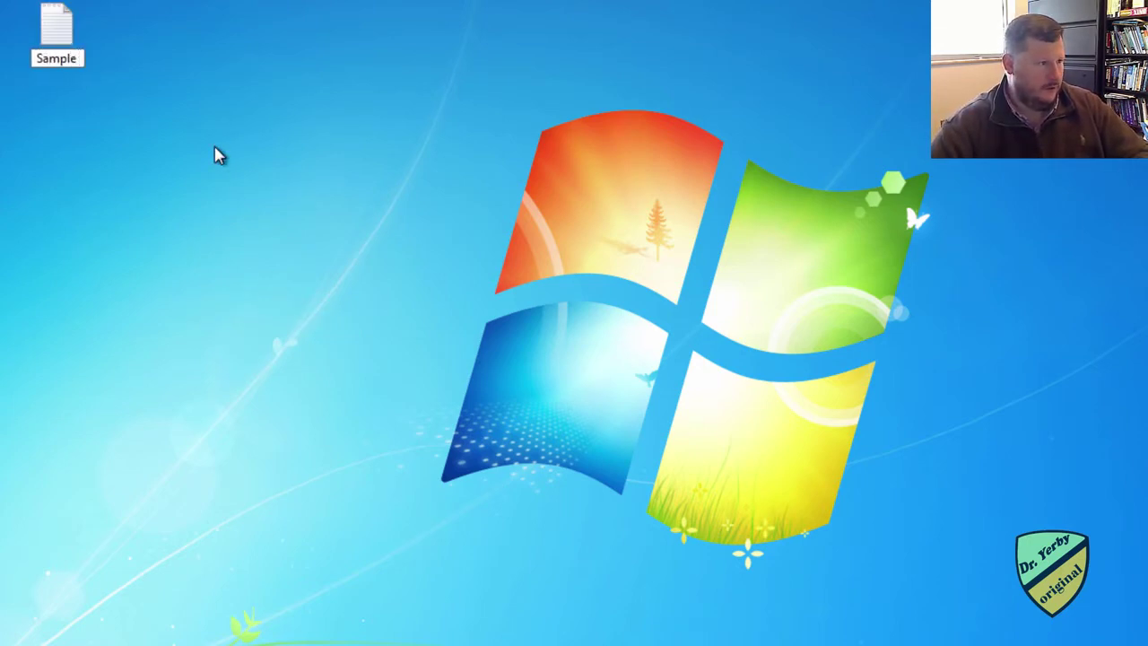
type("file")
key("Return")
key("Return")
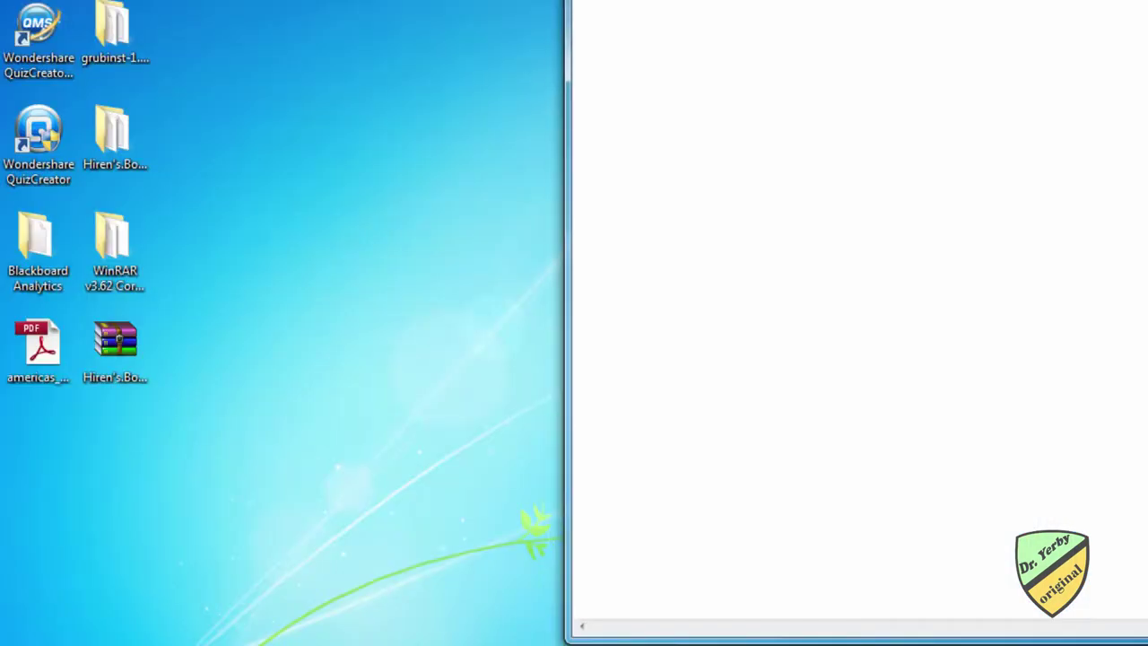
Step: Write 'hello darkness my old friend' in the file, save it and close Notepad
type("hello darkne")
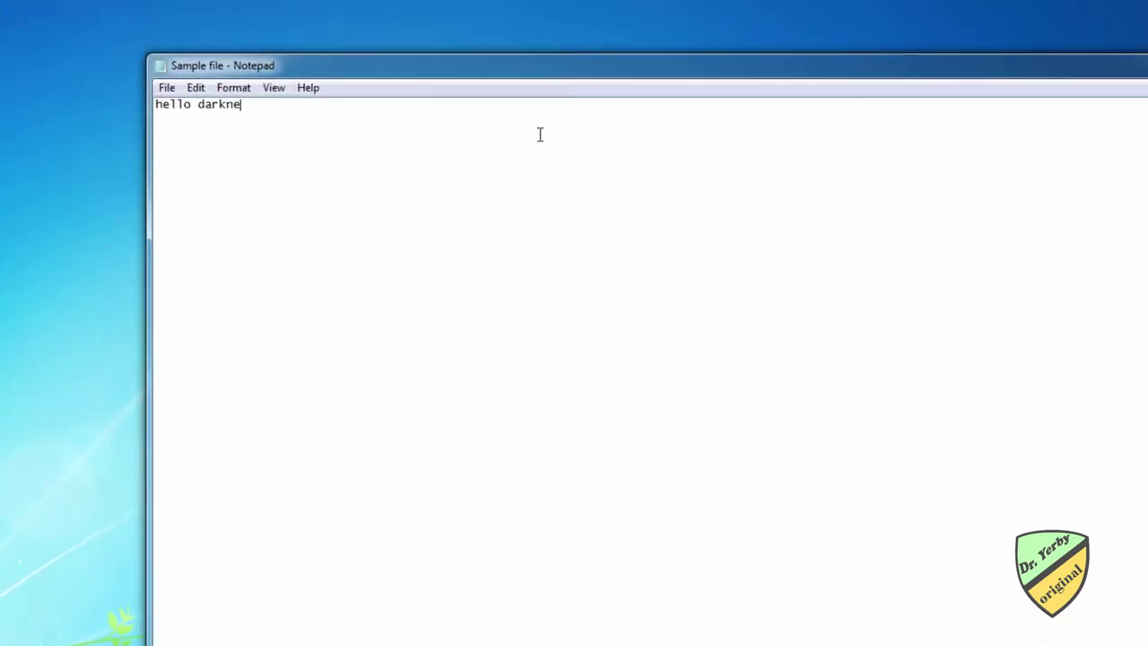
type("ss my old friend")
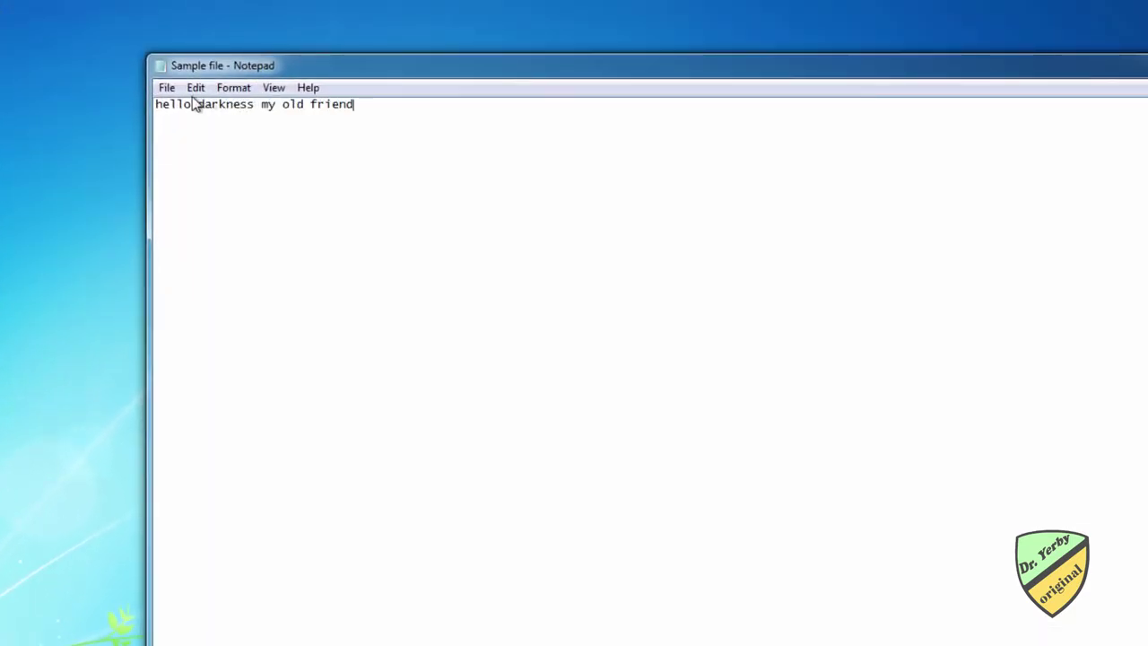
left_click(167, 87)
left_click(186, 150)
key("alt+F4")
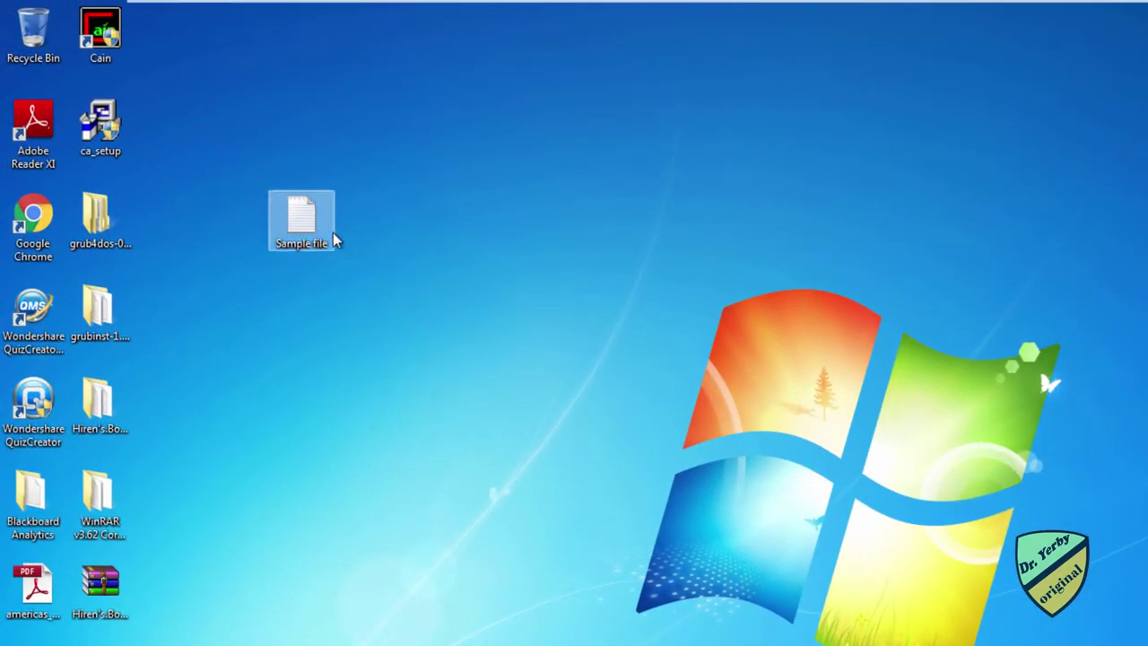
Step: Move Sample file into a new 'Documents' folder created on Local Disk (C:)
left_click(310, 232)
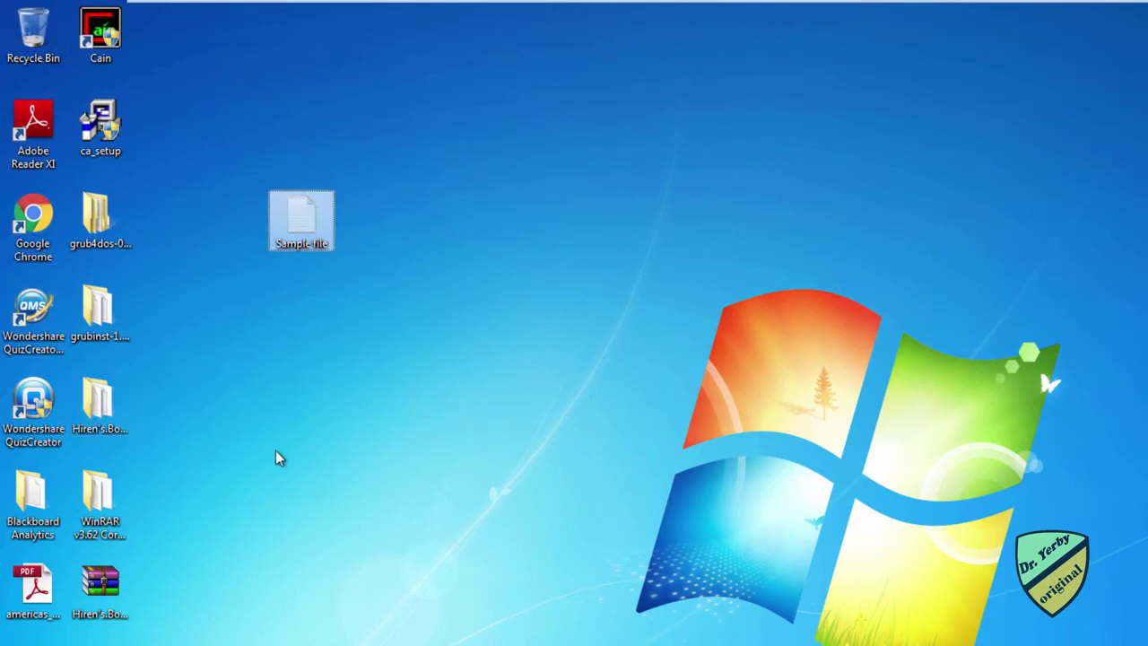
key("super+e")
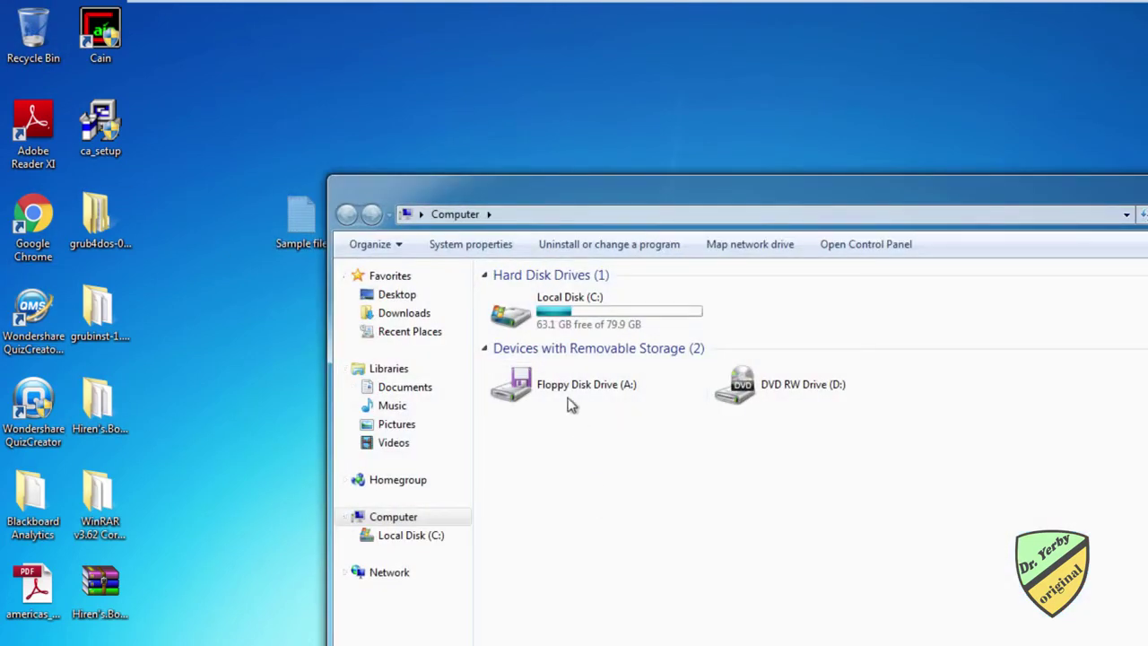
double_click(545, 320)
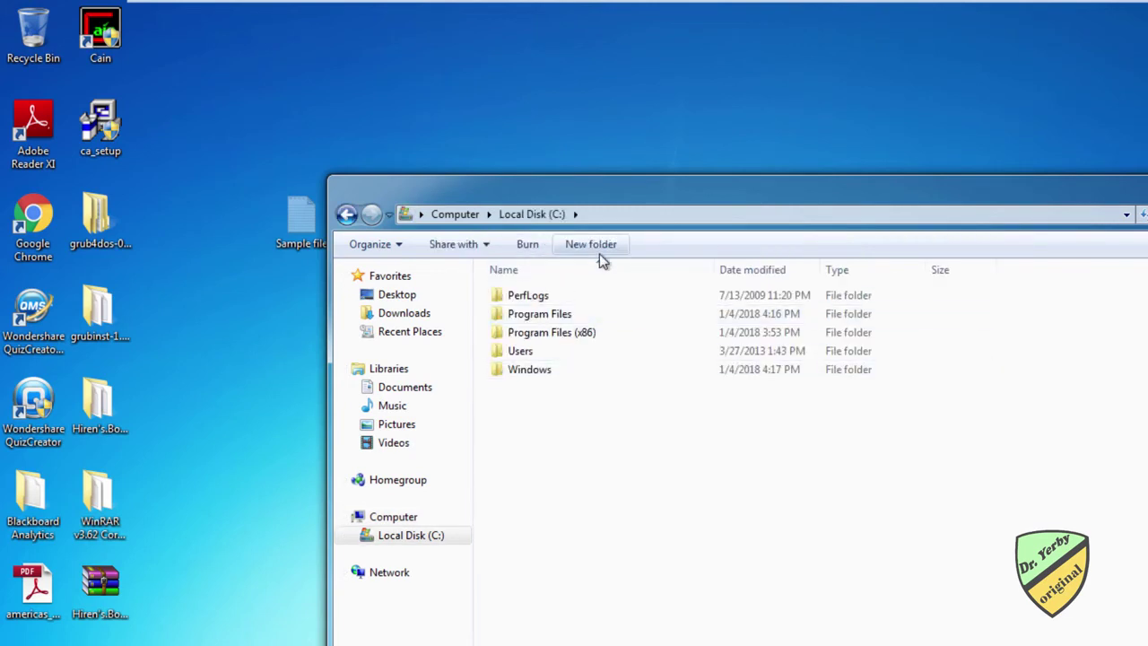
left_click(599, 246)
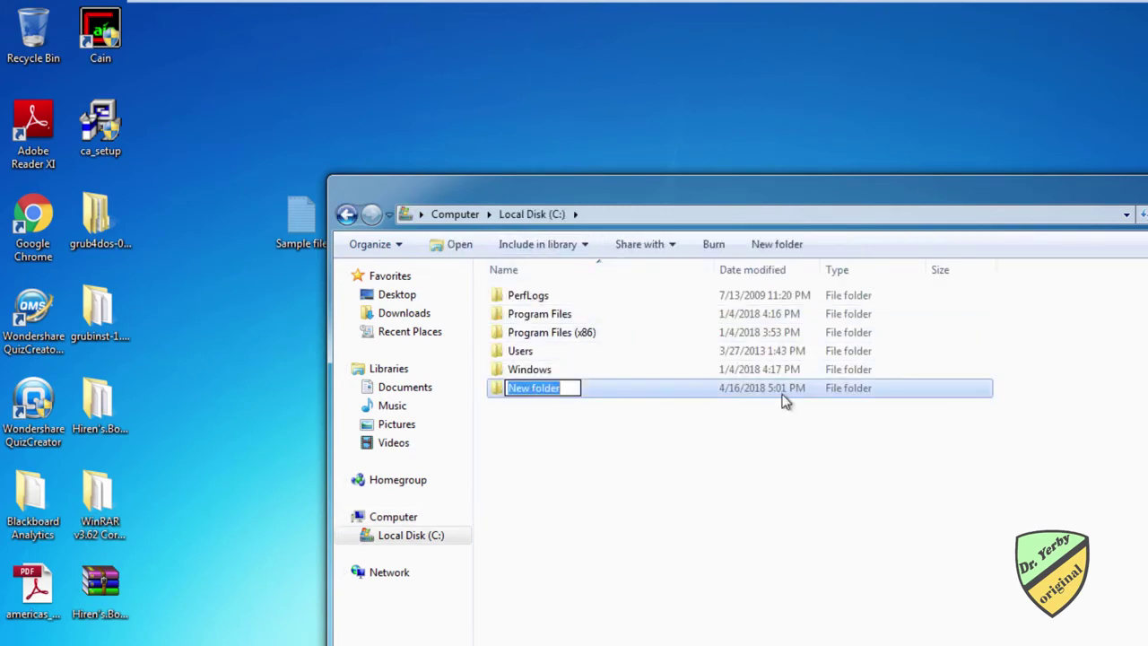
type("Documents")
key("Return")
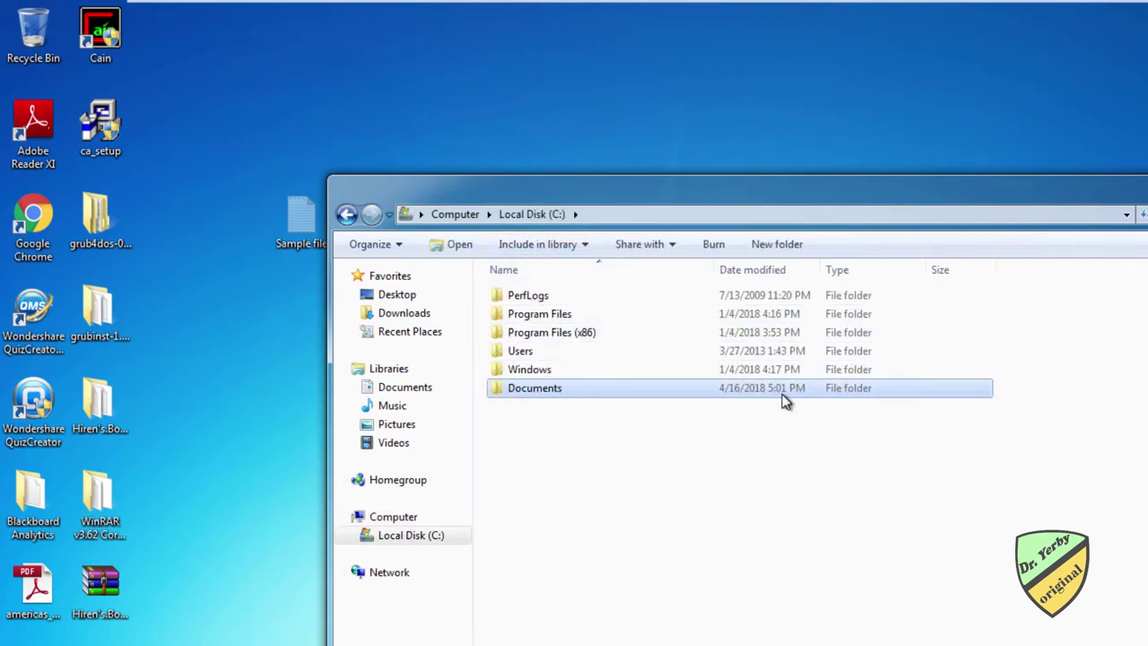
double_click(782, 394)
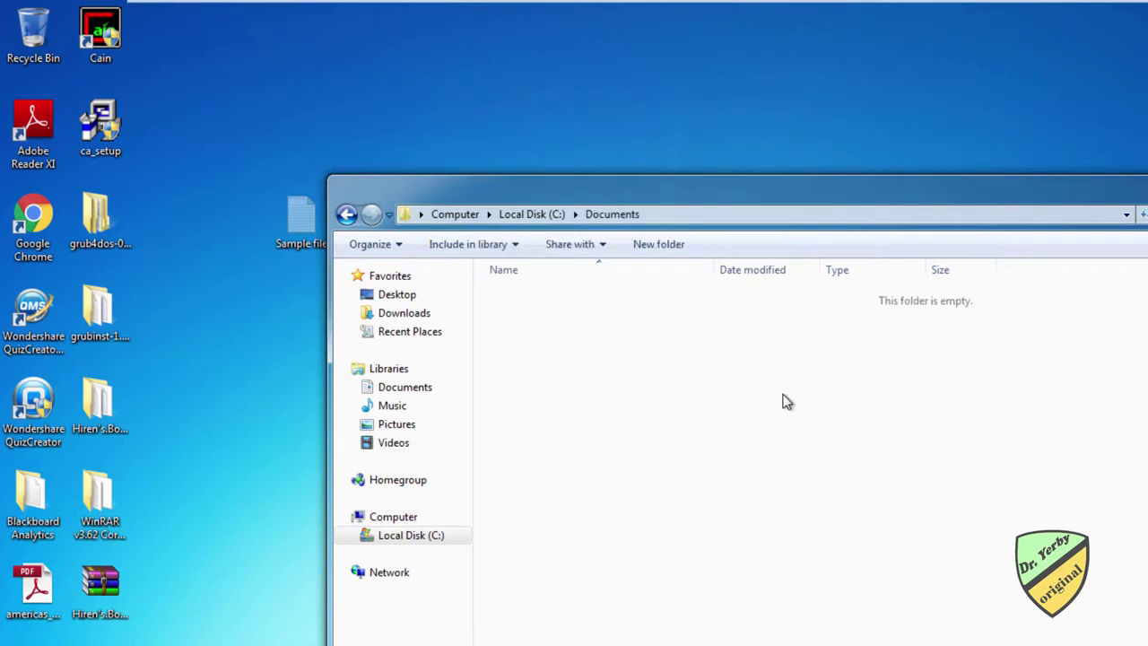
key("ctrl+v")
right_click(554, 305)
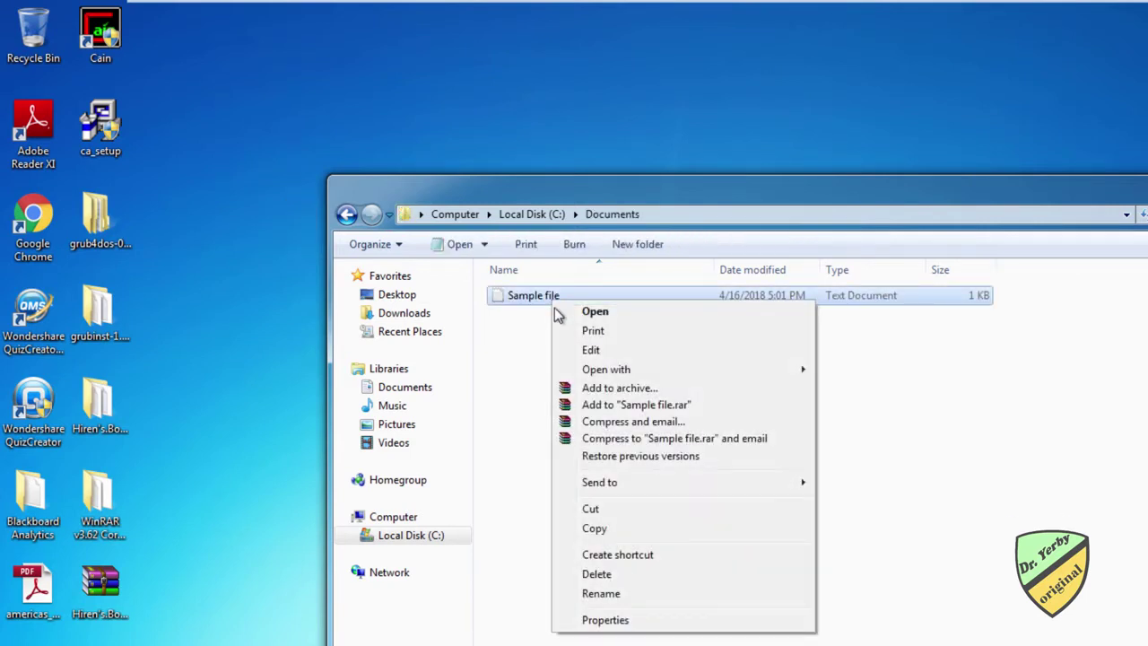
Step: Review Sample file's security permissions for the Users and Administrators groups
left_click(608, 620)
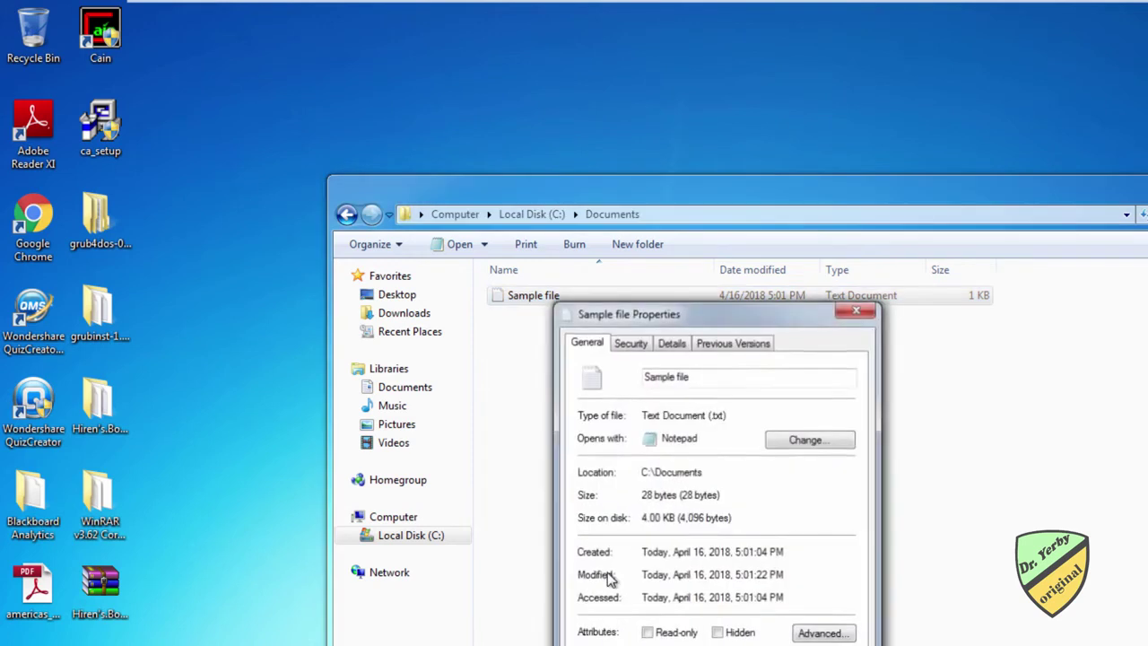
left_click(630, 344)
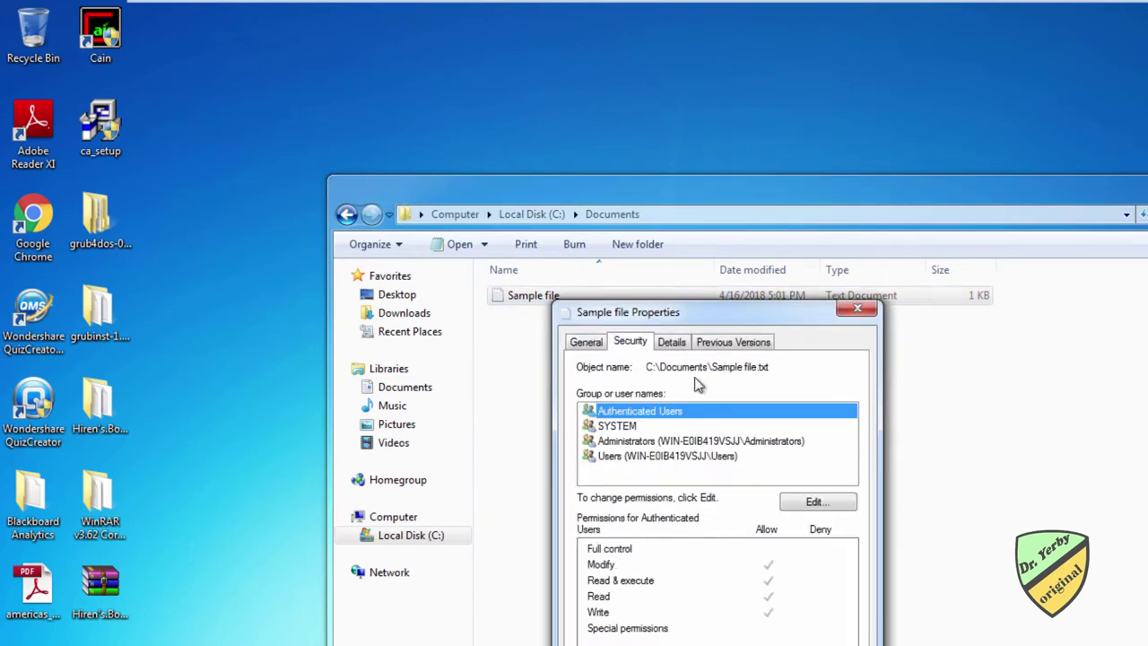
left_click(624, 468)
left_click(624, 458)
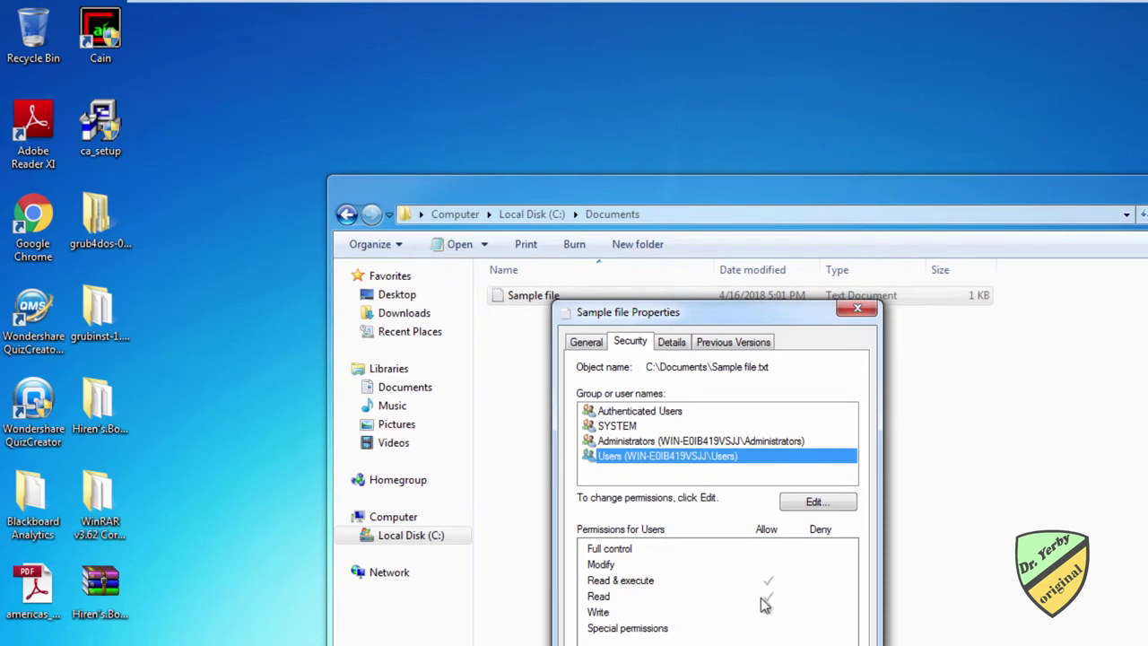
left_click(631, 443)
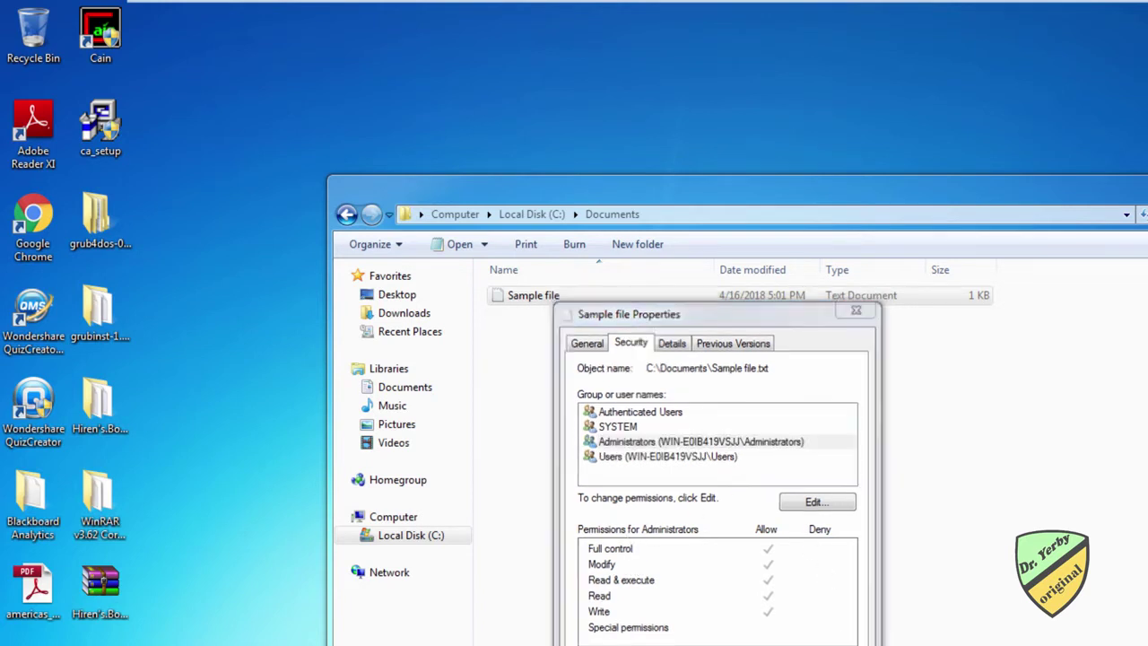
key("Escape")
Step: Duplicate Sample file with copy and paste to produce 'Sample file - Copy'
left_click(566, 385)
left_click(530, 300)
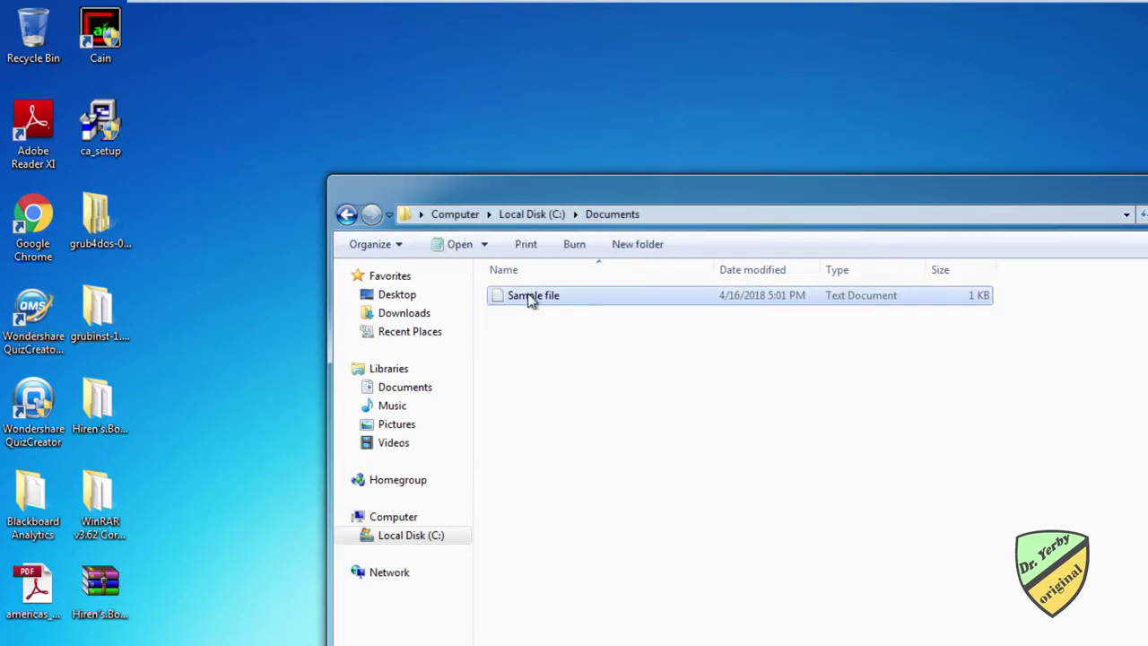
key("ctrl+c")
left_click(577, 395)
key("ctrl+v")
left_click(587, 413)
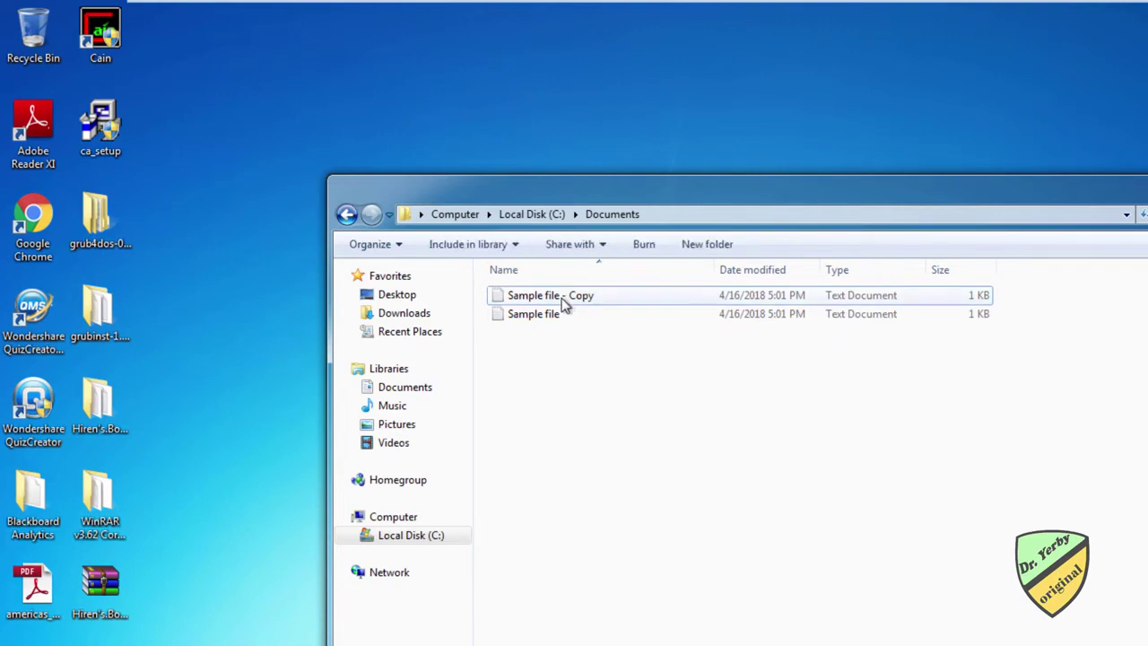
Step: Add the new standard user's account to Sample file - Copy's security permission list
right_click(563, 300)
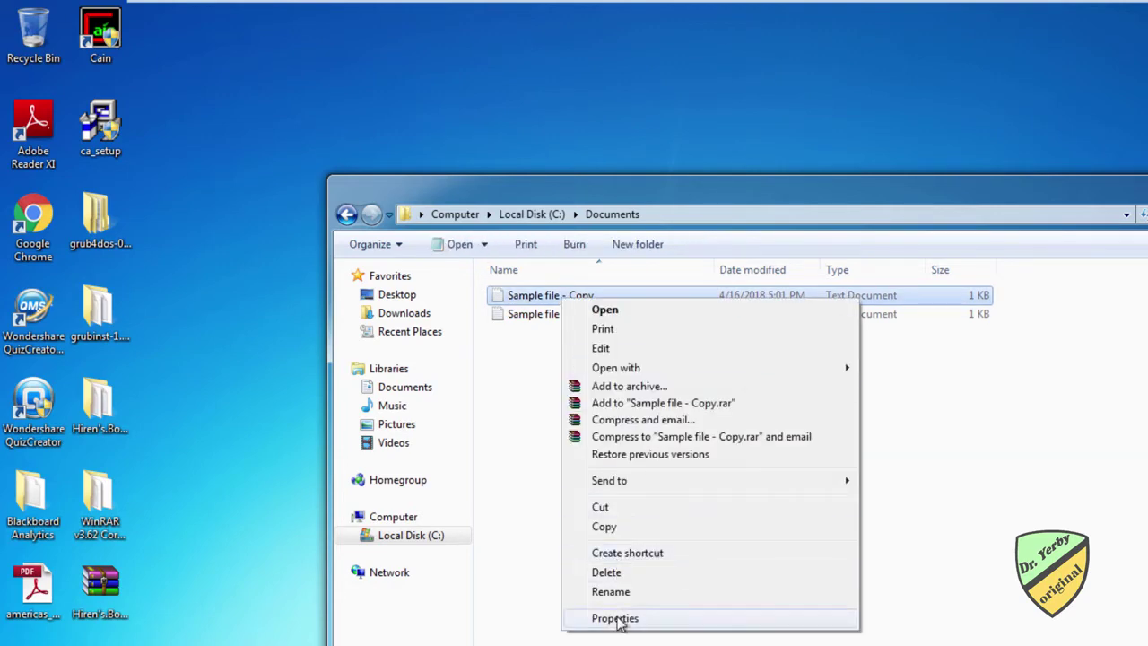
left_click(617, 619)
left_click(639, 339)
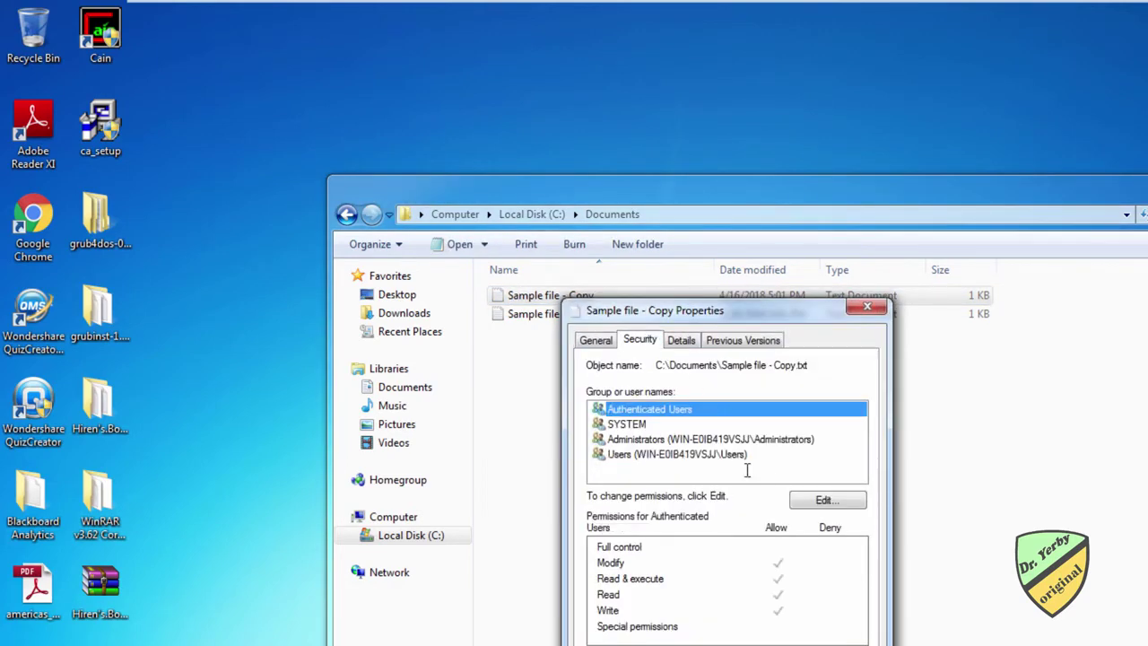
left_click(827, 500)
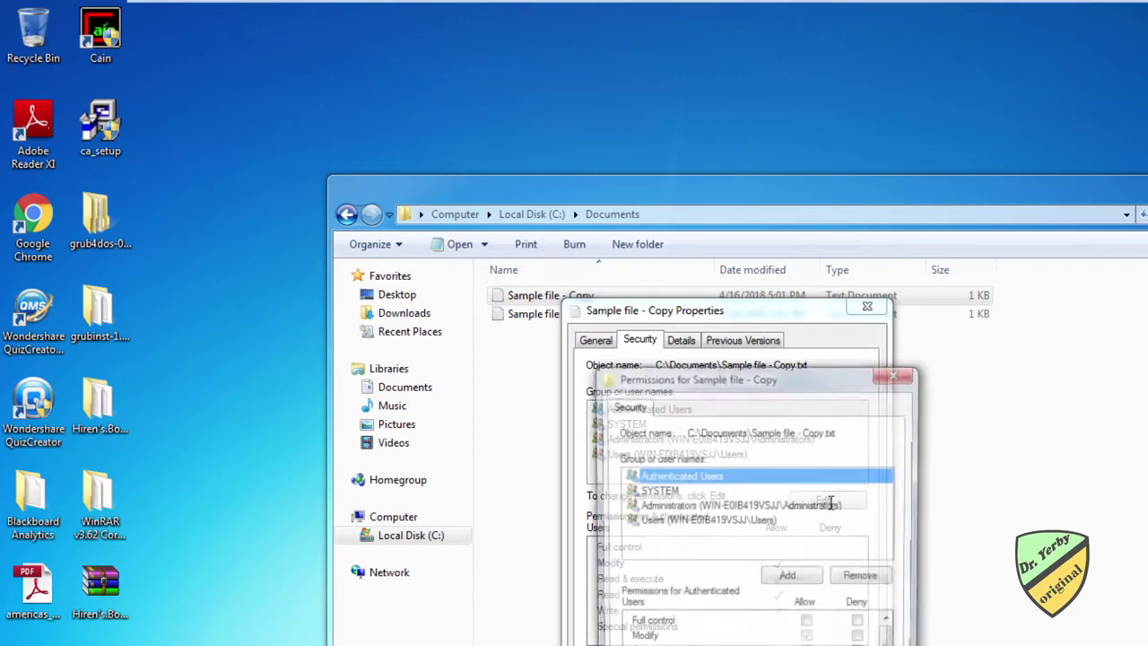
left_click(773, 578)
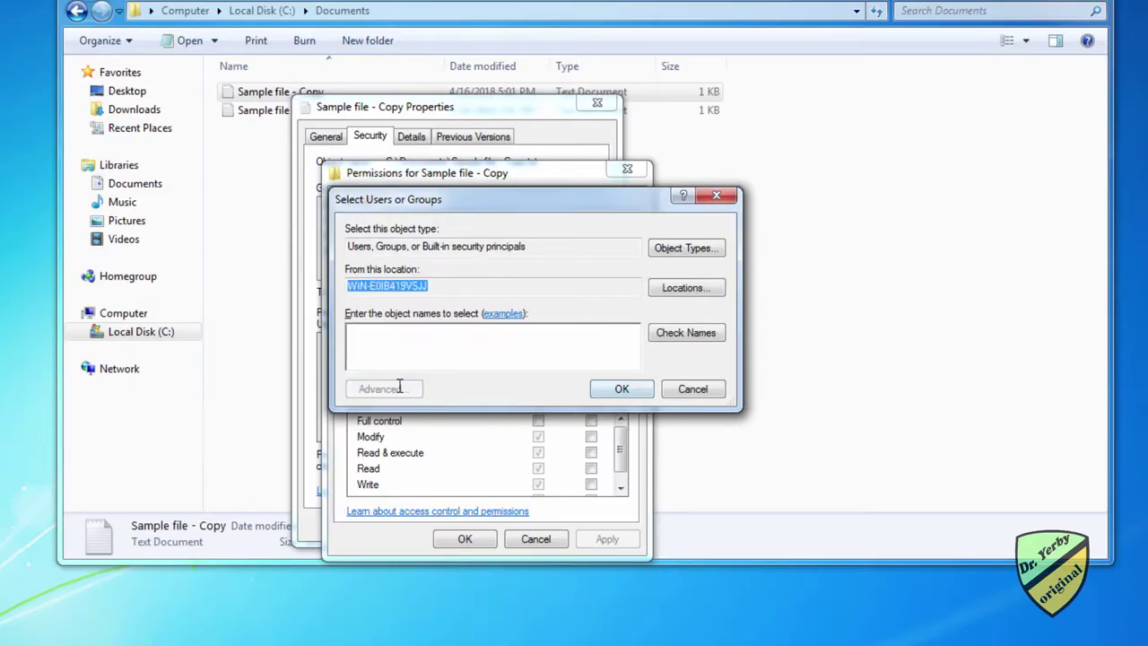
left_click(651, 588)
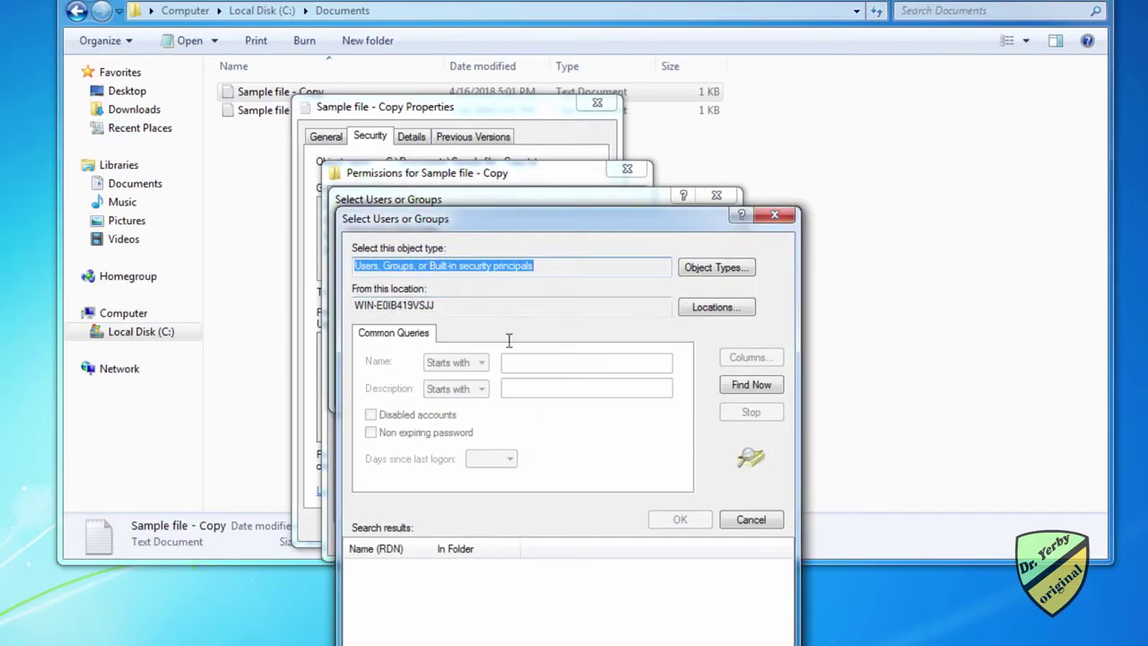
left_click(756, 384)
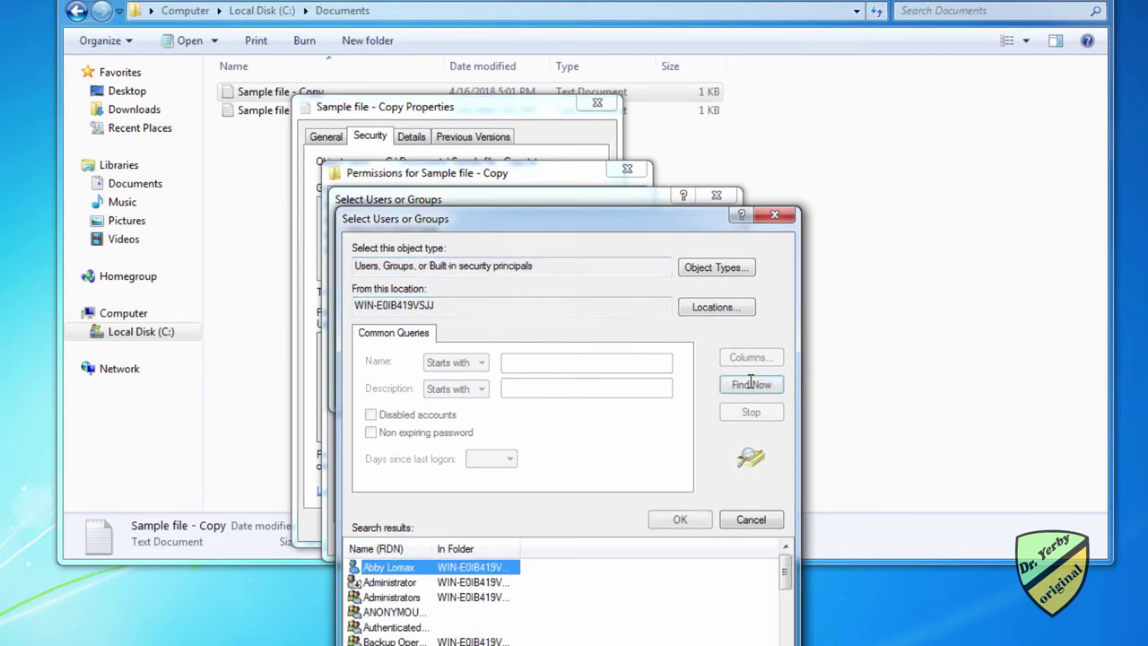
double_click(387, 568)
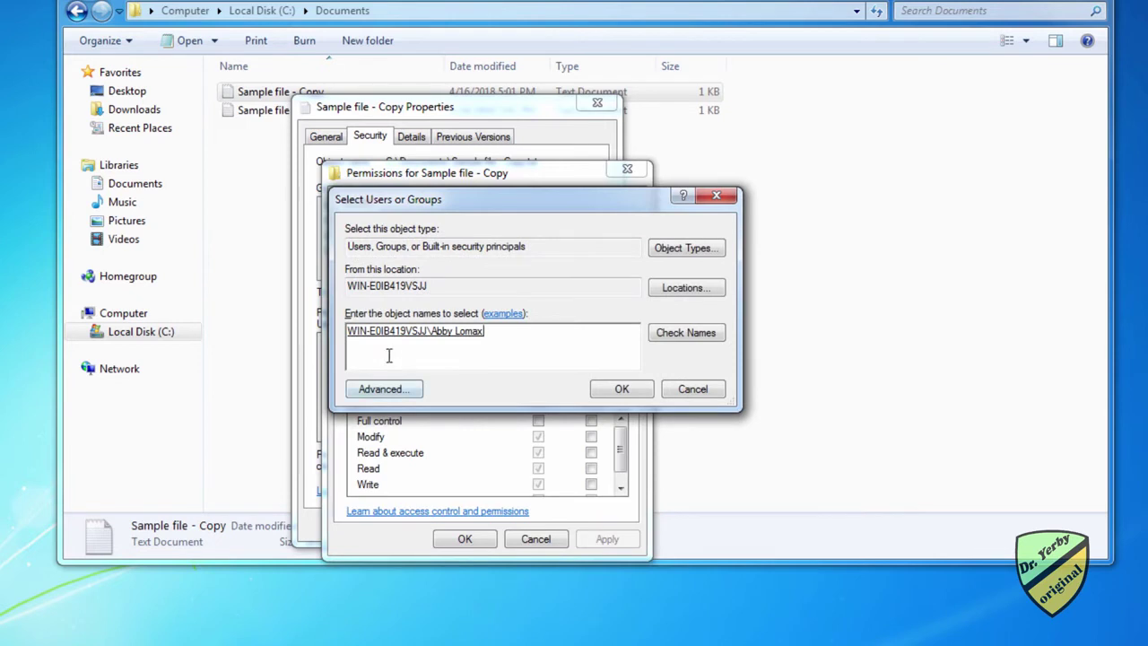
left_click(622, 388)
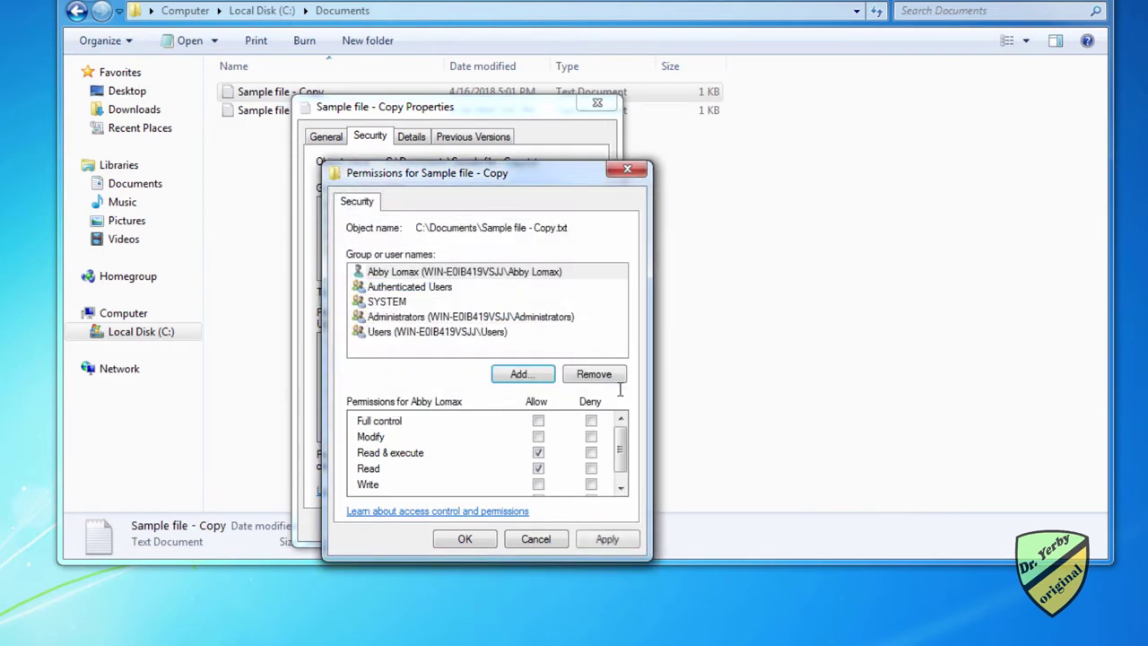
Step: Deny the standard user every permission, then clear each Deny box again
left_click(409, 274)
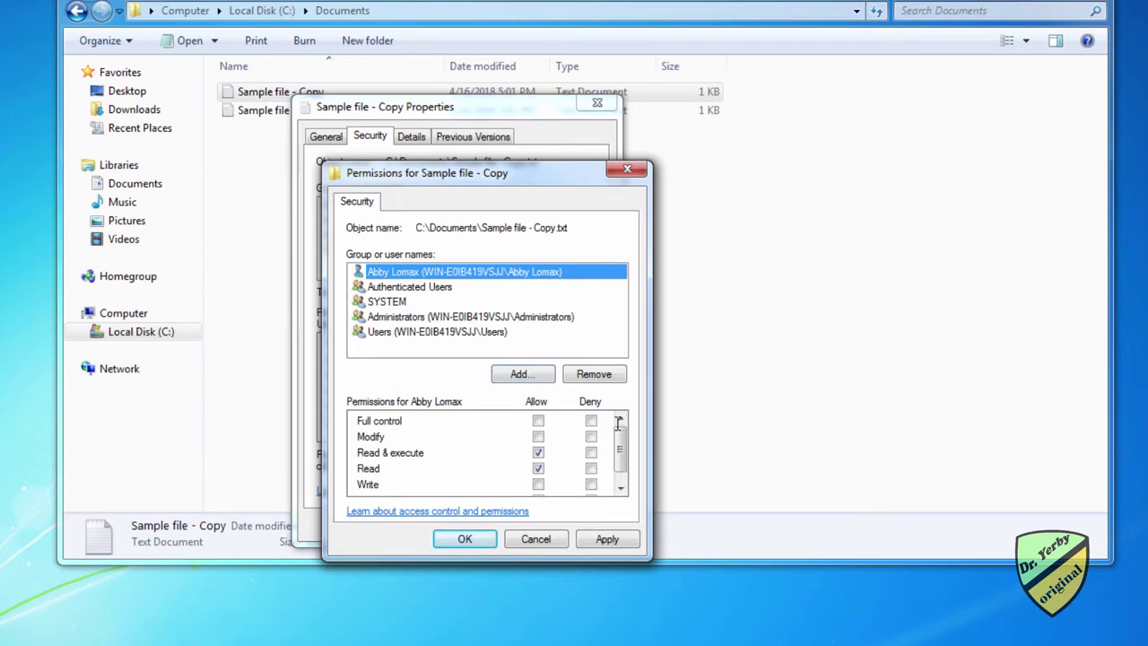
left_click(593, 422)
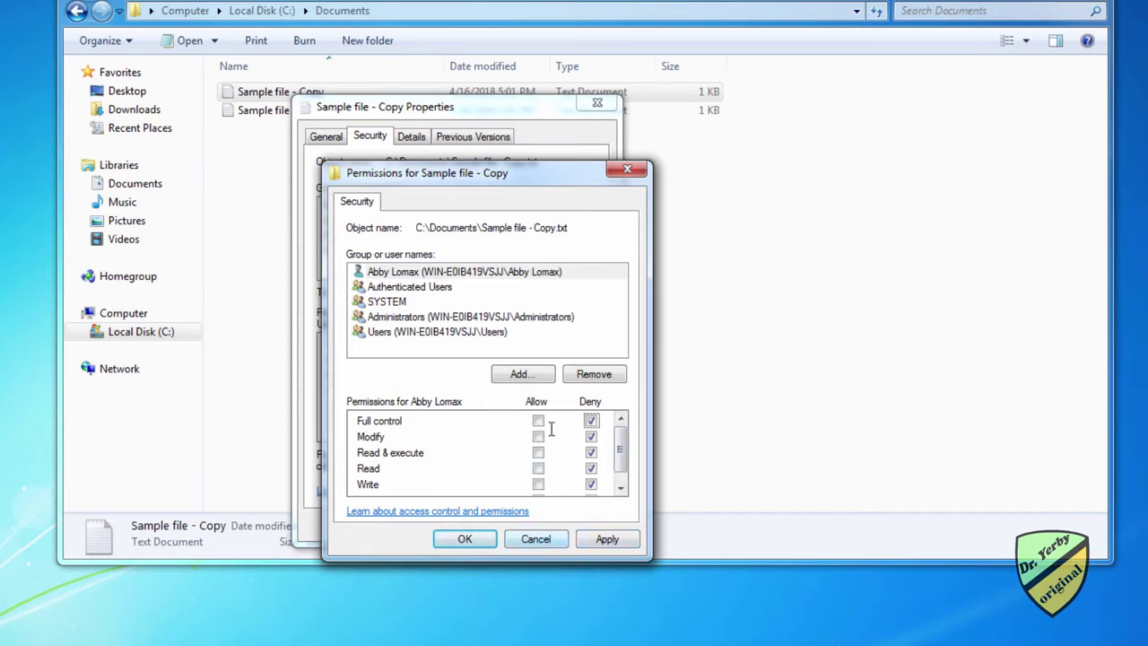
left_click(590, 420)
left_click(591, 437)
left_click(591, 453)
left_click(591, 469)
left_click(591, 483)
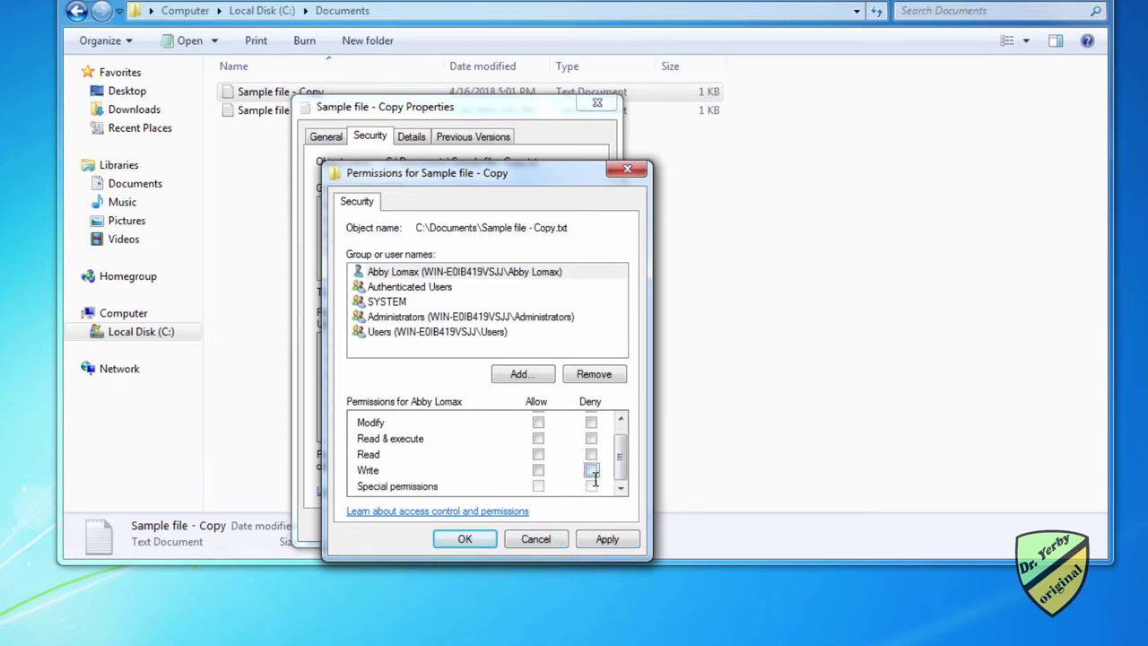
Step: Allow the user Read and Read & execute, apply, and close the property windows
scroll(578, 462, "up", 1)
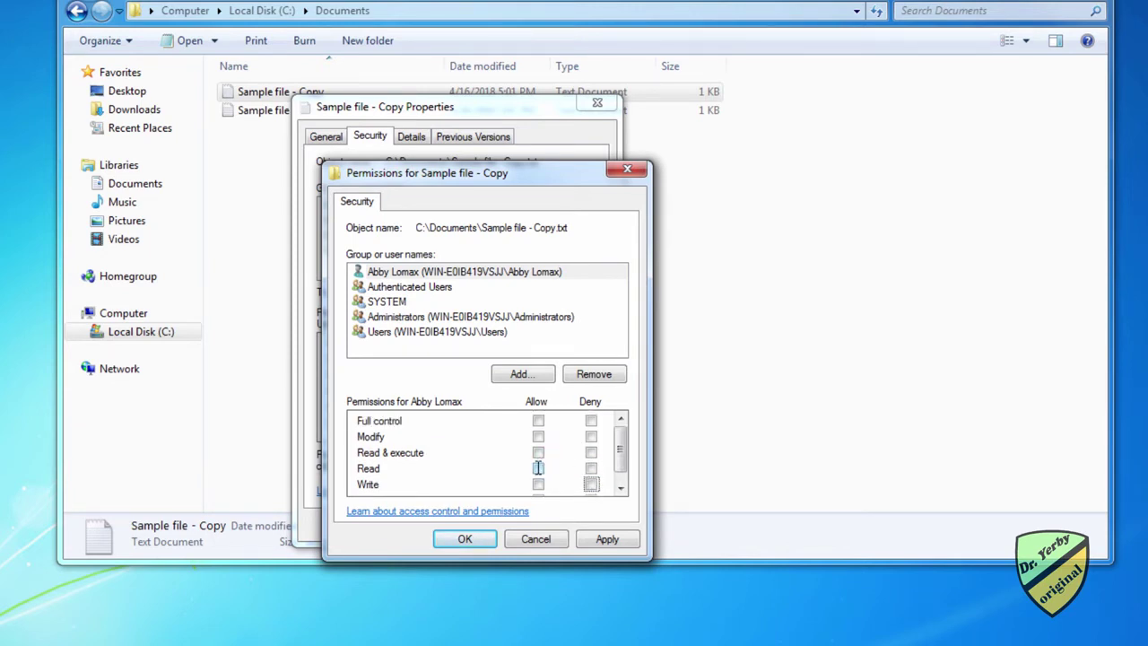
left_click(537, 467)
left_click(538, 453)
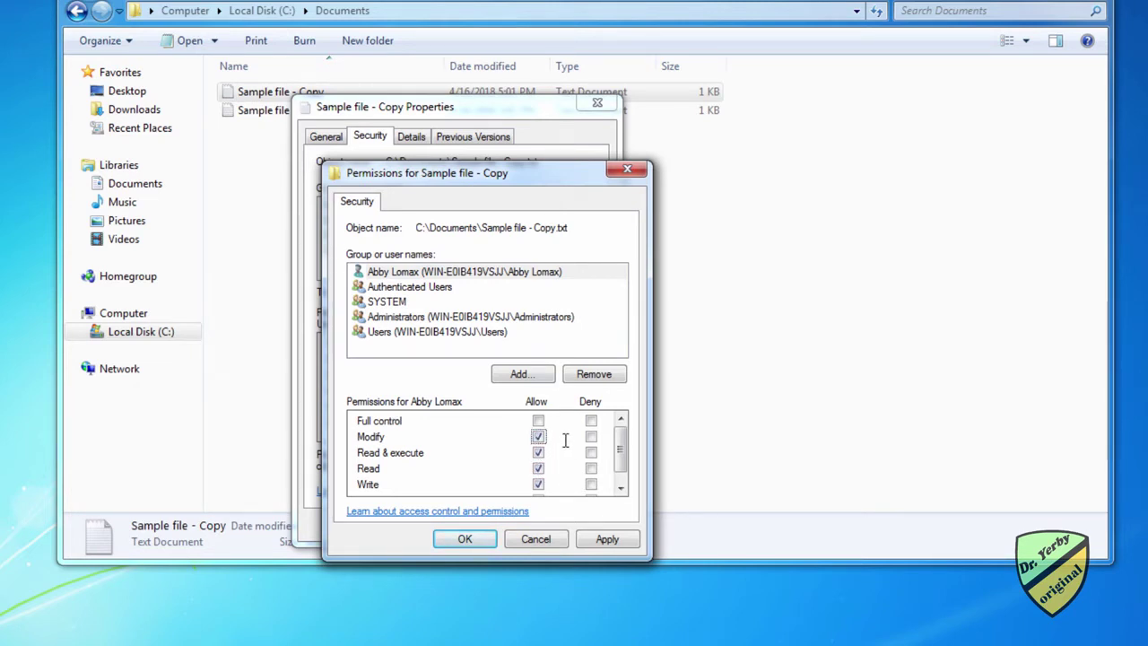
scroll(565, 440, "down", 1)
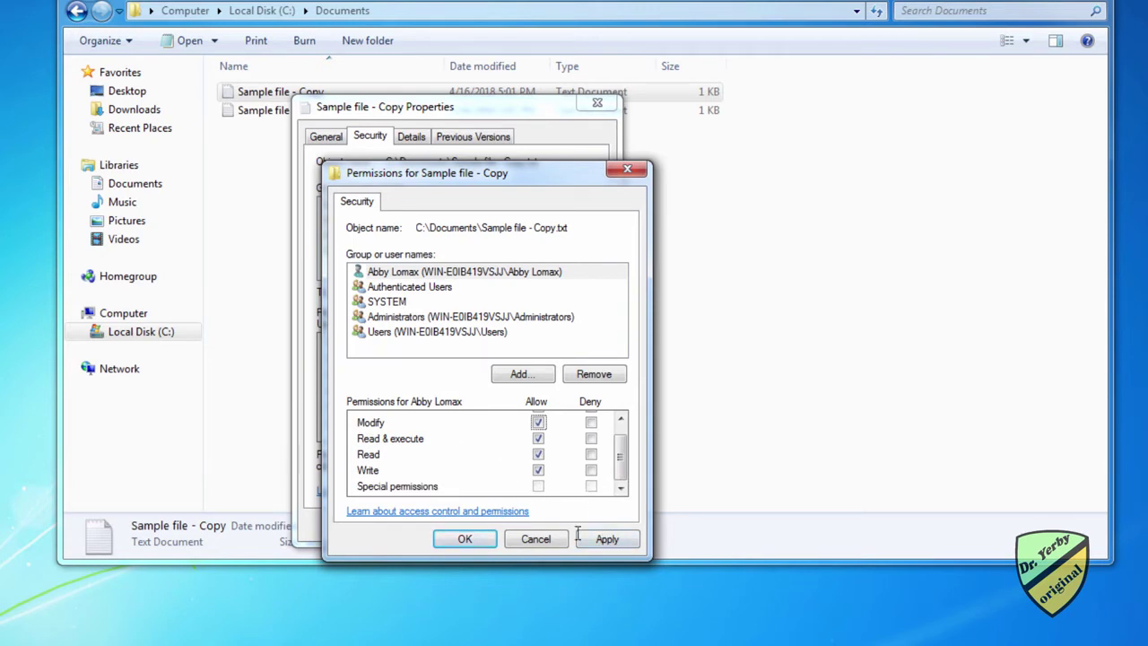
left_click(615, 541)
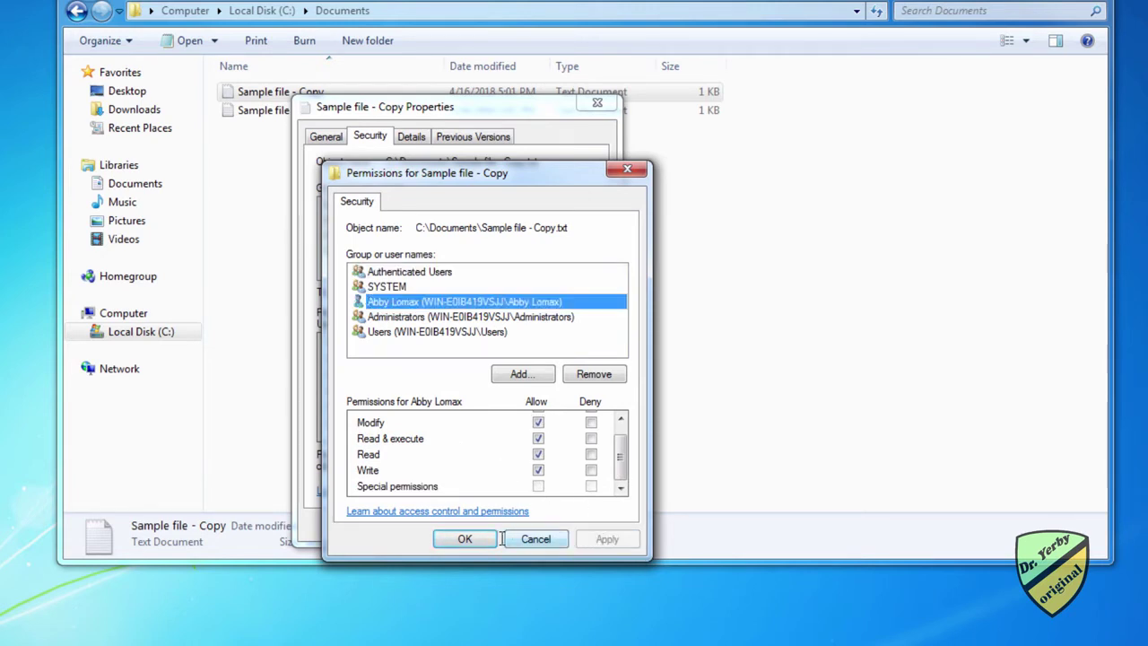
left_click(462, 538)
left_click(436, 523)
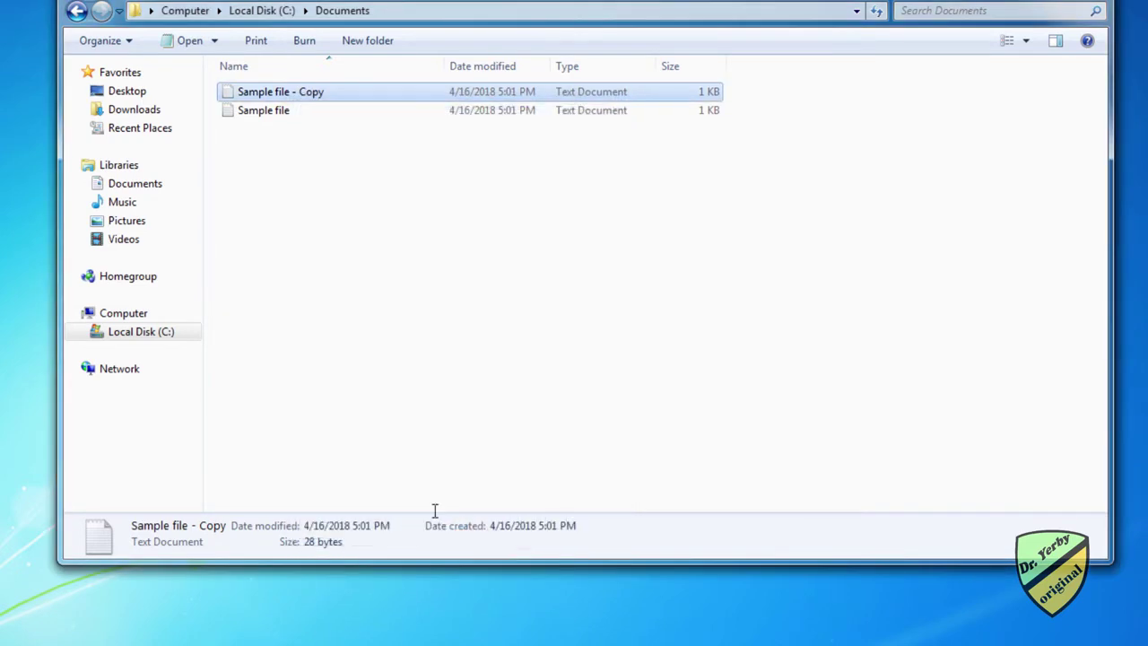
left_click(344, 297)
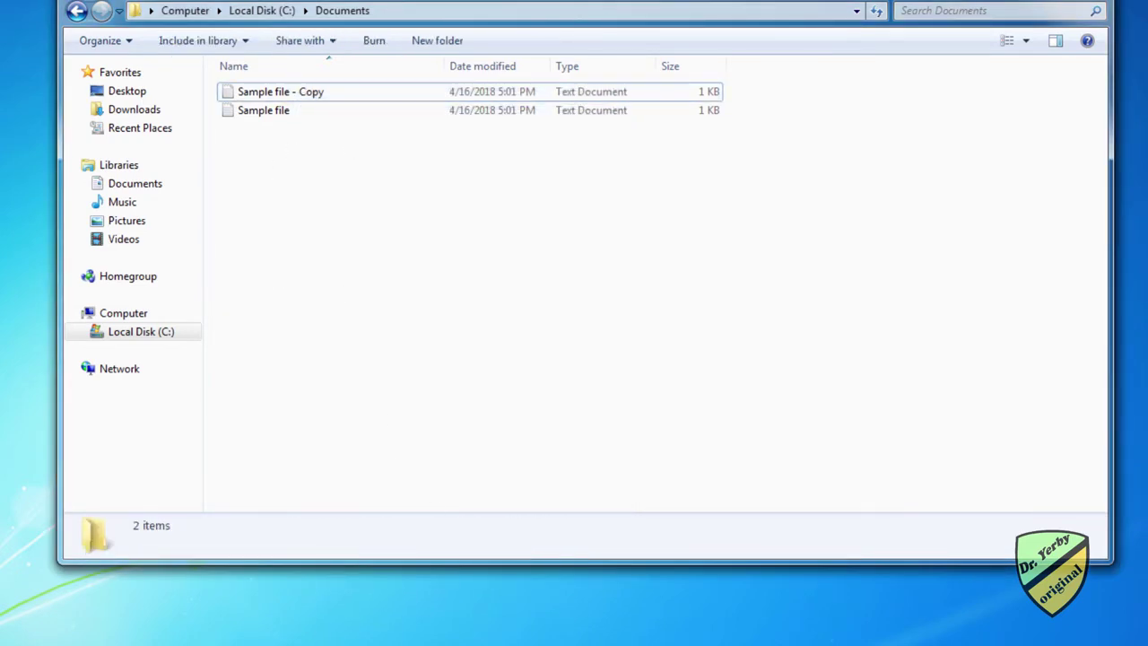
Step: Switch user and sign in as the standard user with her password
key("super")
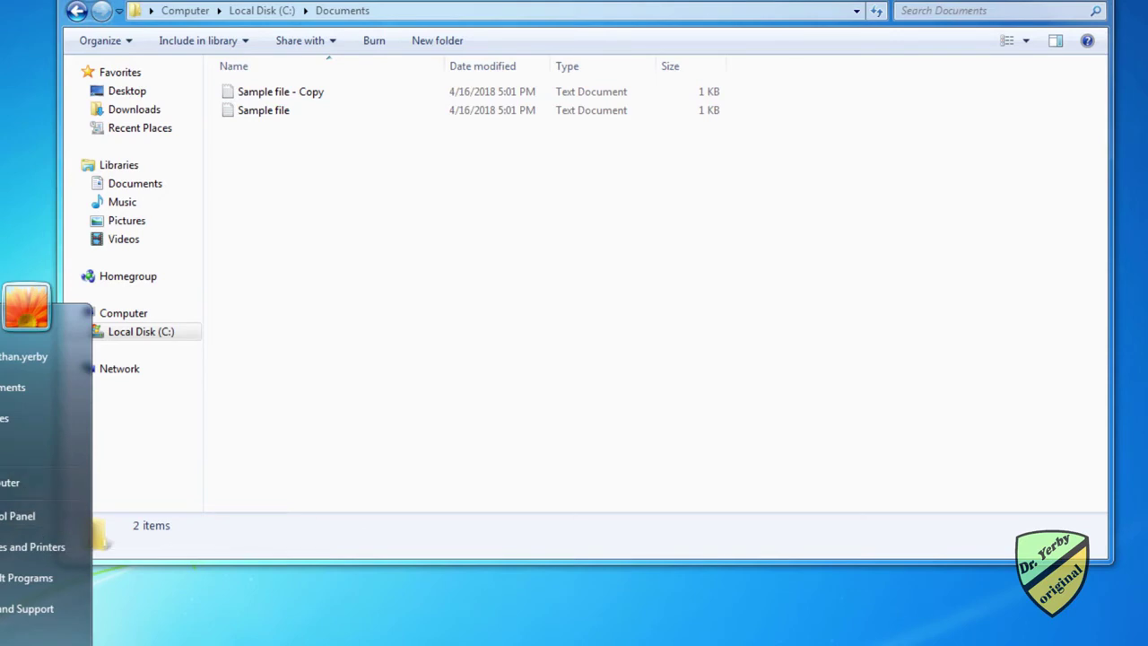
mouse_move(82, 637)
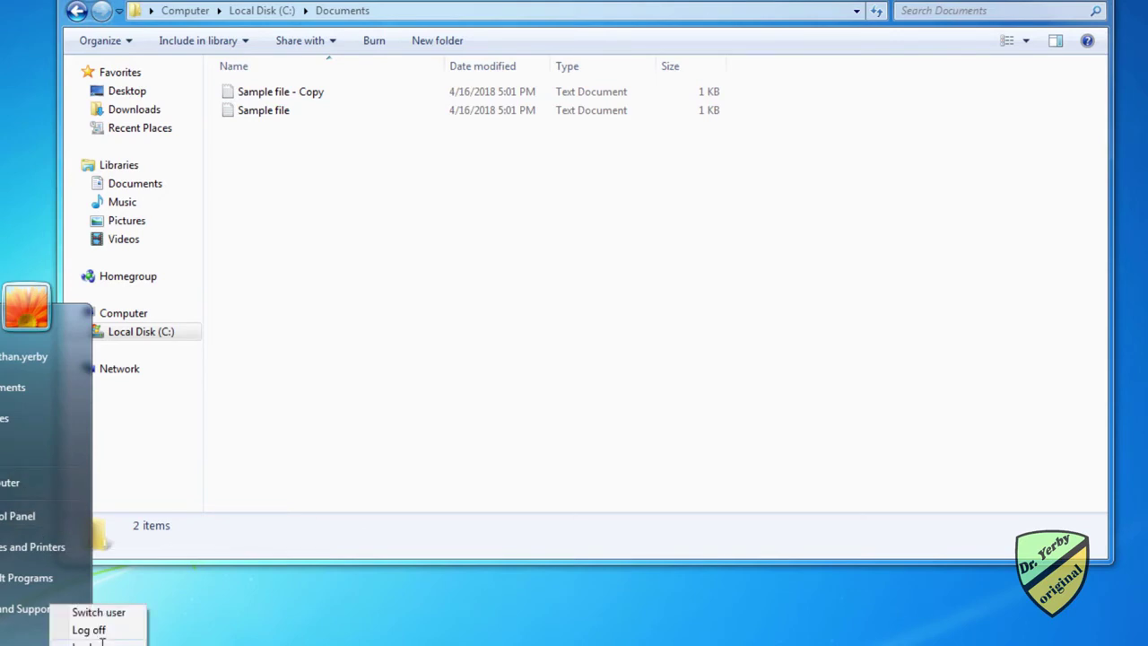
left_click(100, 611)
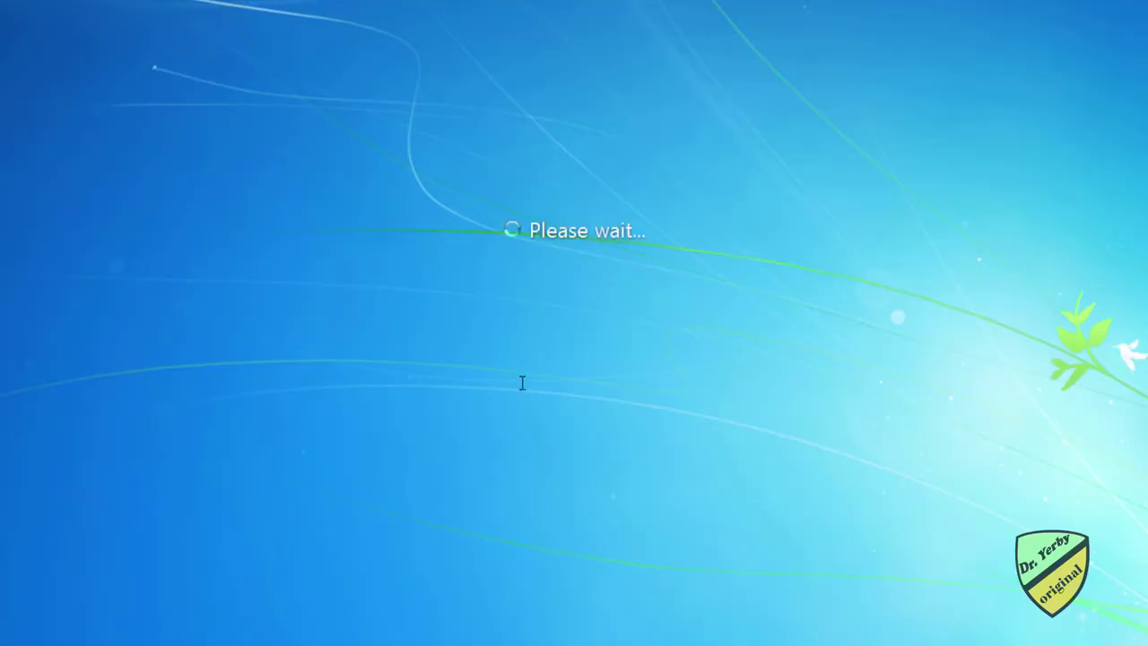
left_click(488, 346)
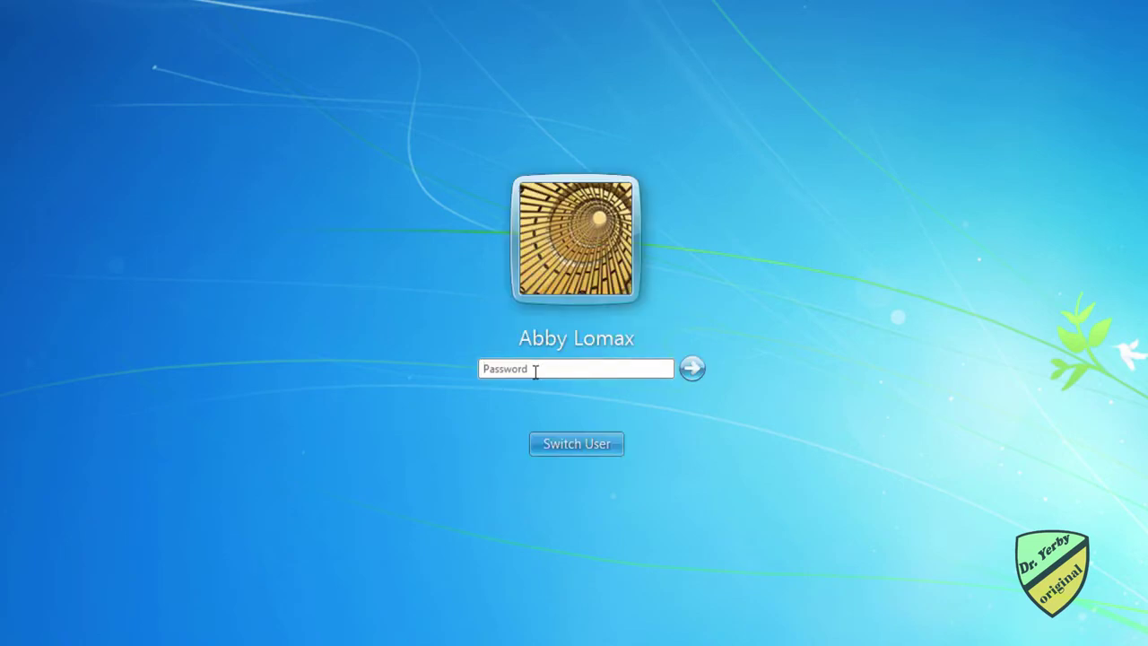
type("password12")
key("Return")
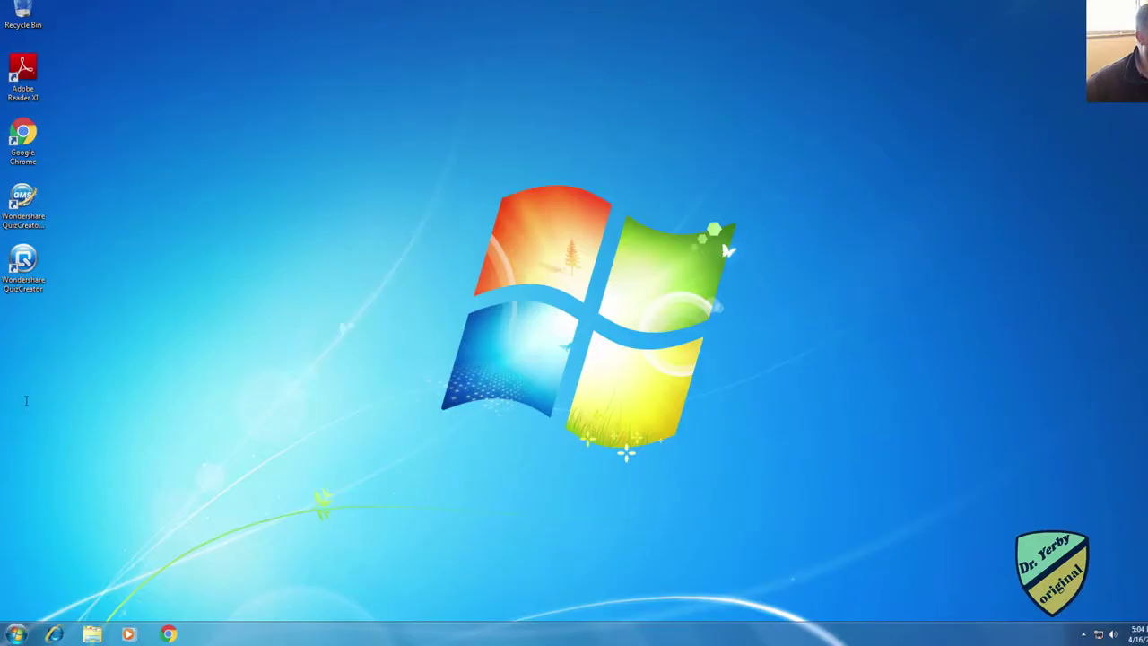
Step: Open Sample file from the Documents folder on Local Disk (C:)
left_click(20, 634)
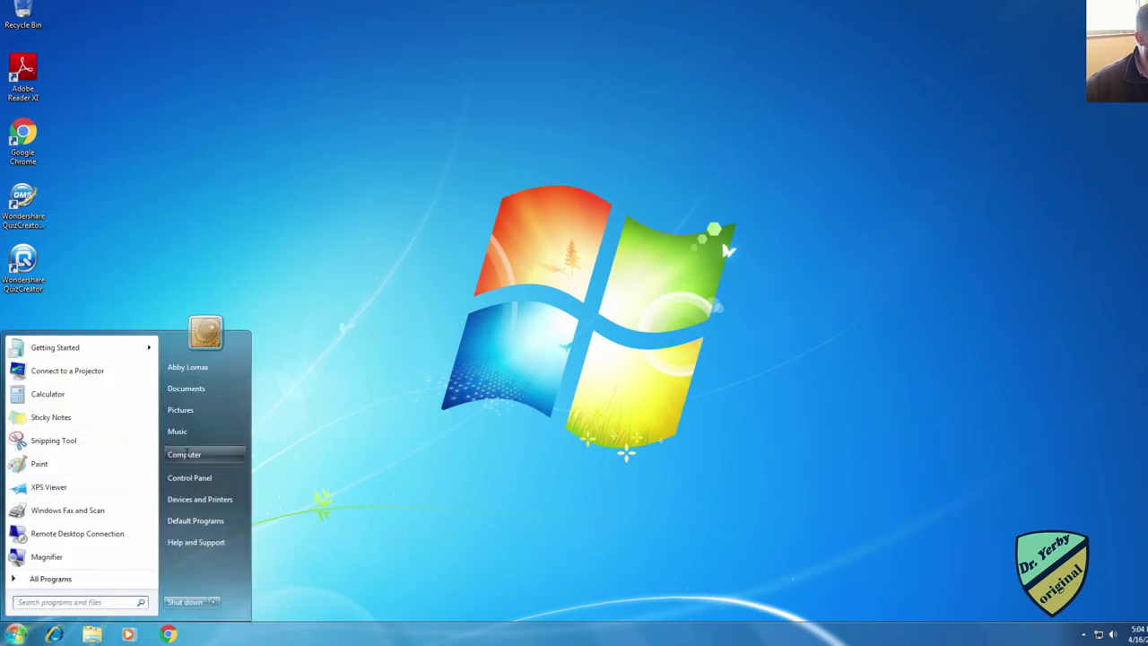
left_click(302, 403)
double_click(377, 199)
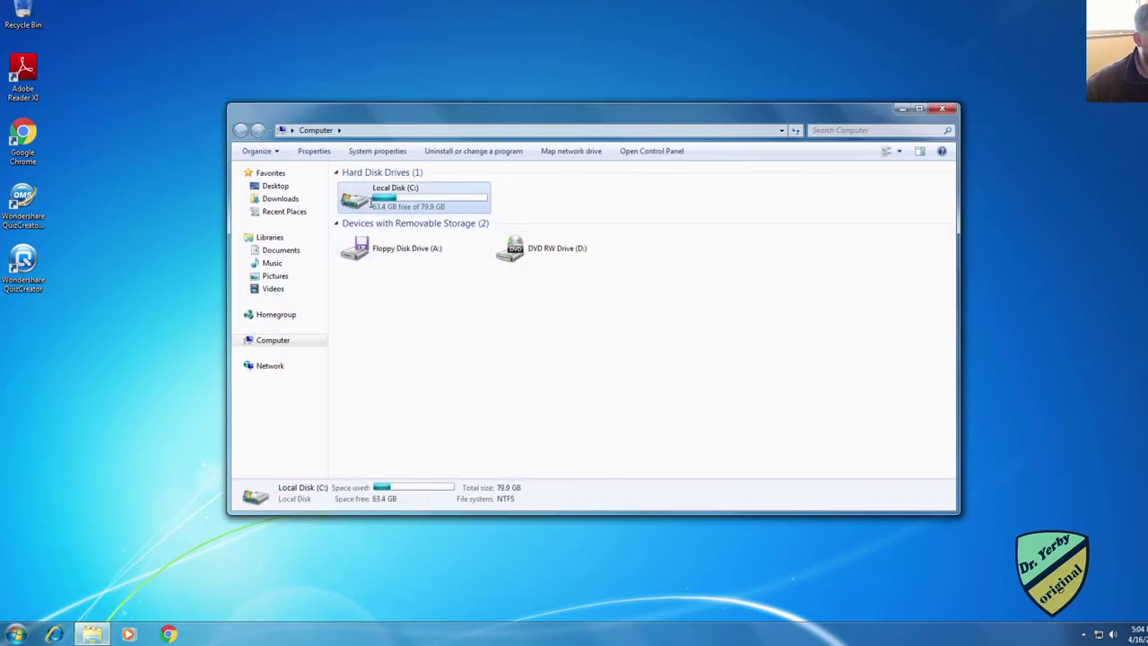
double_click(371, 186)
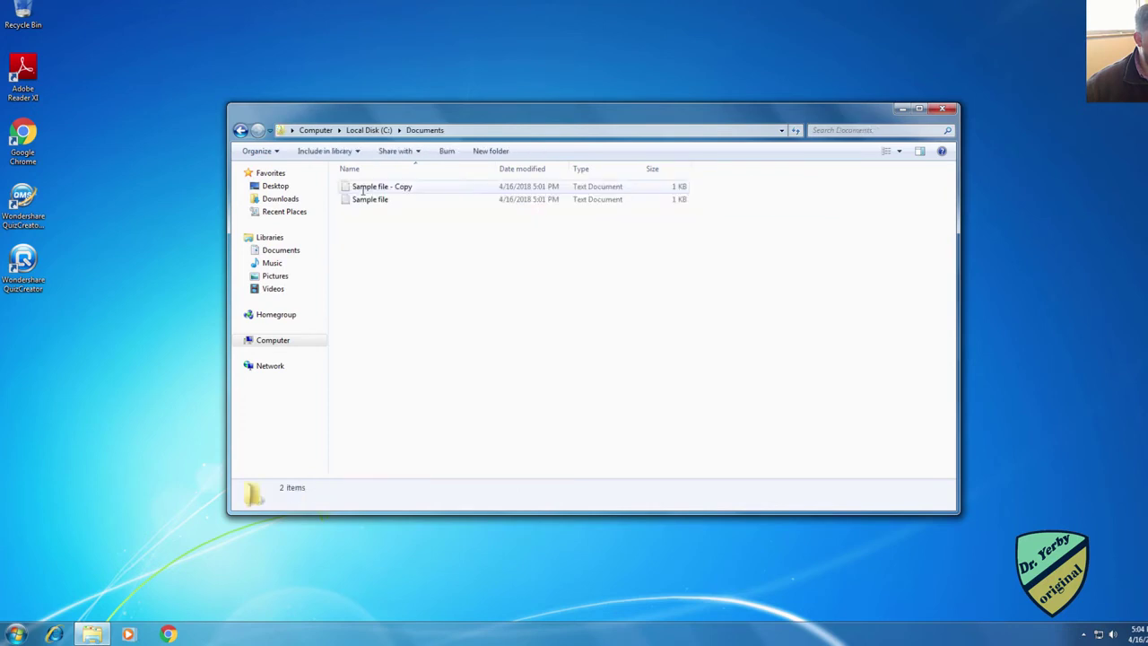
double_click(376, 200)
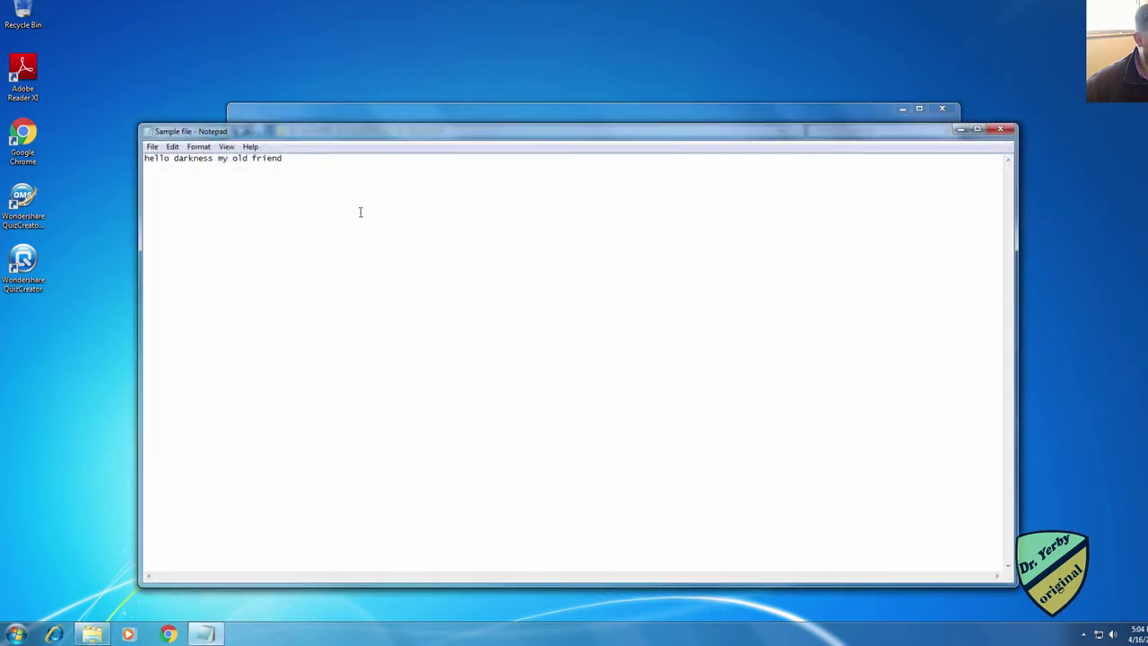
Step: Add the line 'no way' to Sample file, save and close it
key("Return")
type("no way")
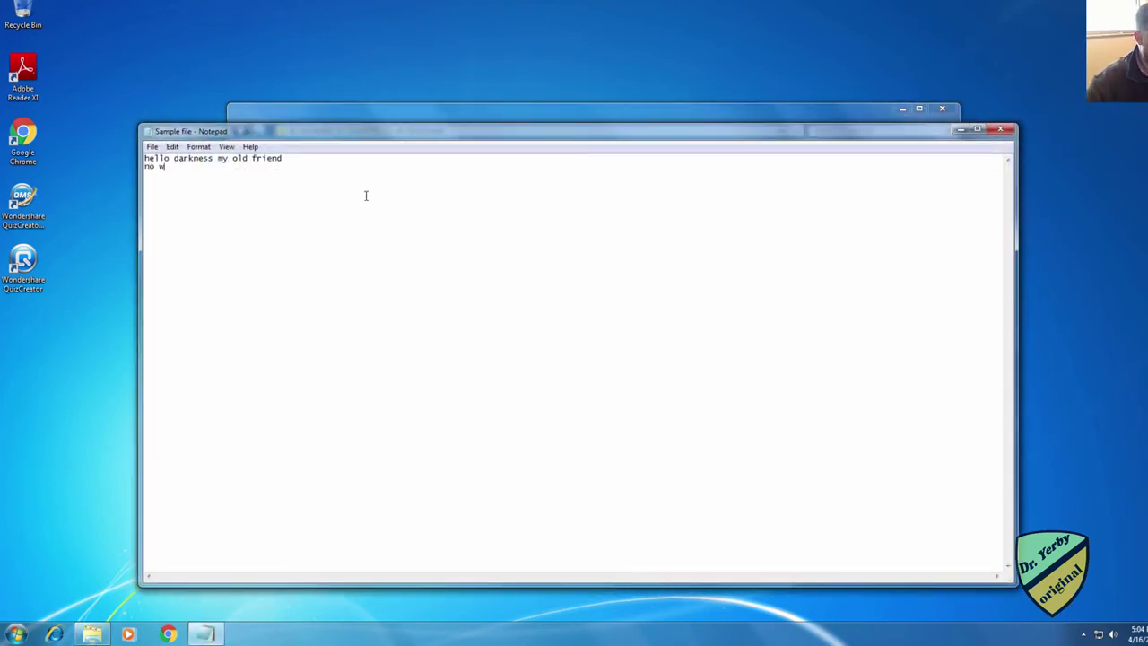
key("Return")
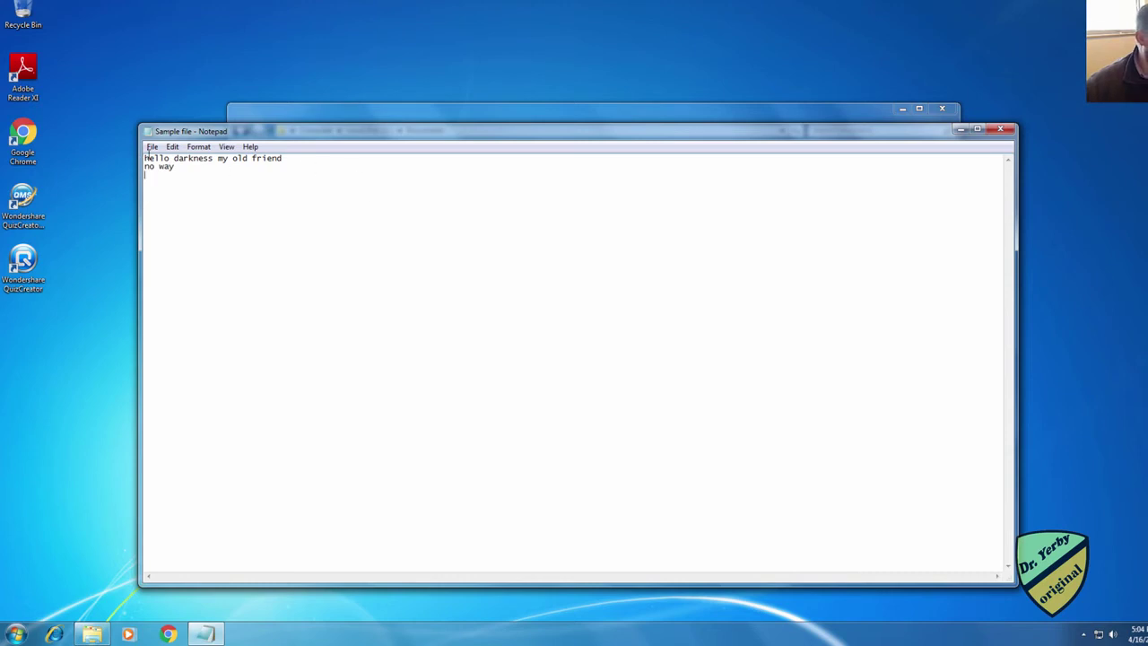
left_click(150, 148)
left_click(165, 188)
left_click(1000, 128)
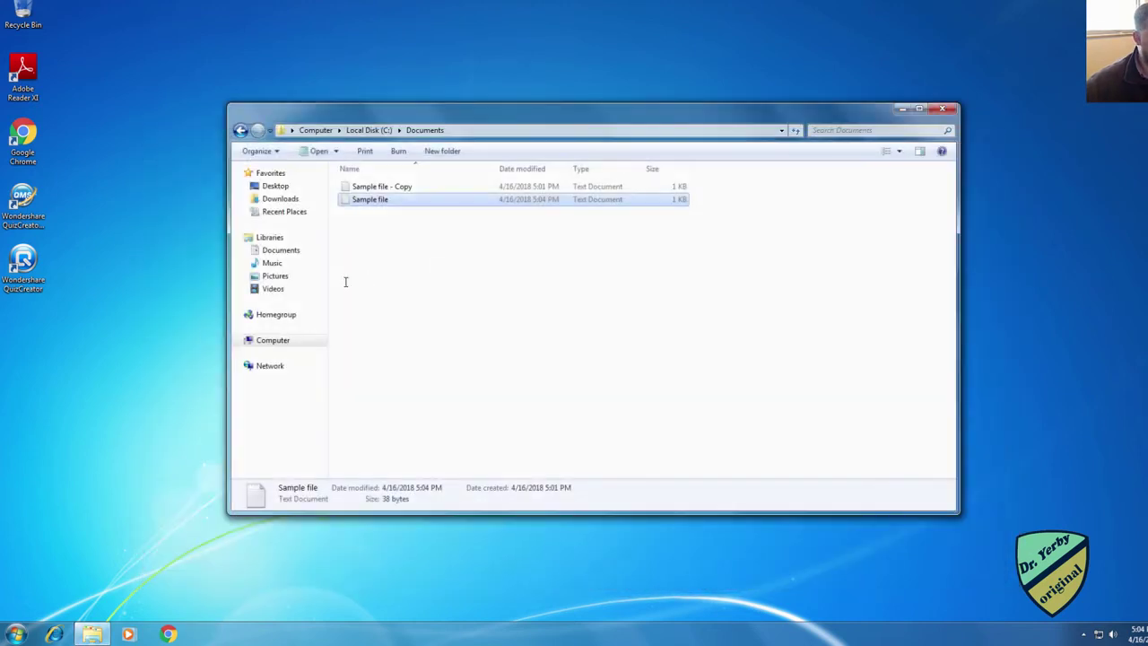
Step: Add 'never' to Sample file - Copy, save and close it
double_click(368, 186)
left_click(334, 175)
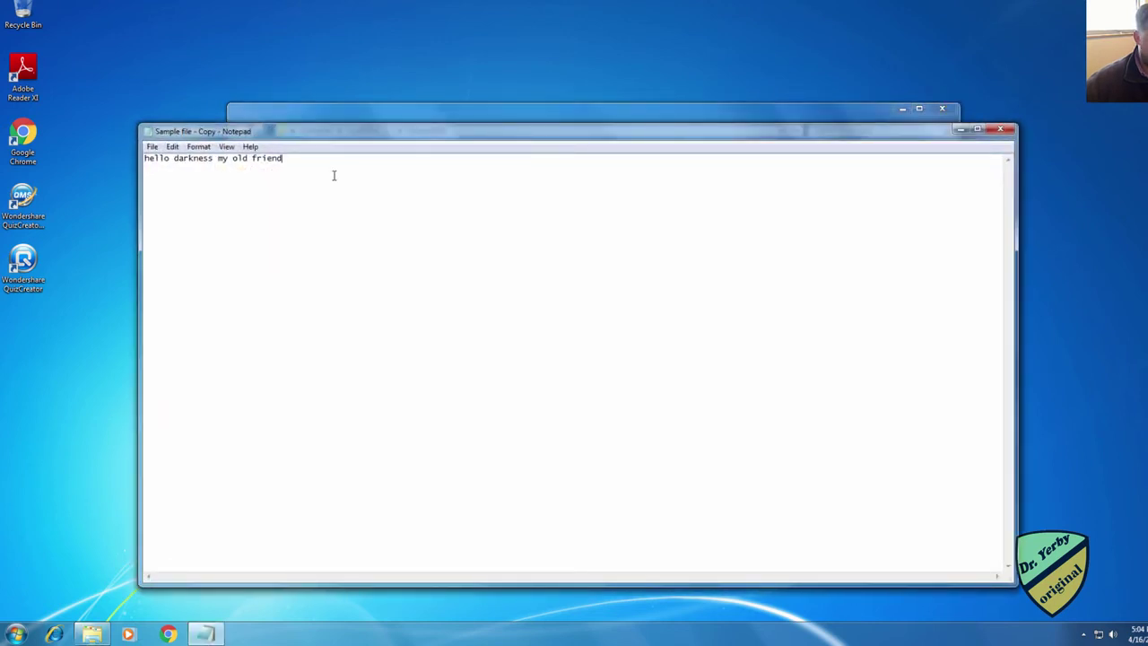
type("never")
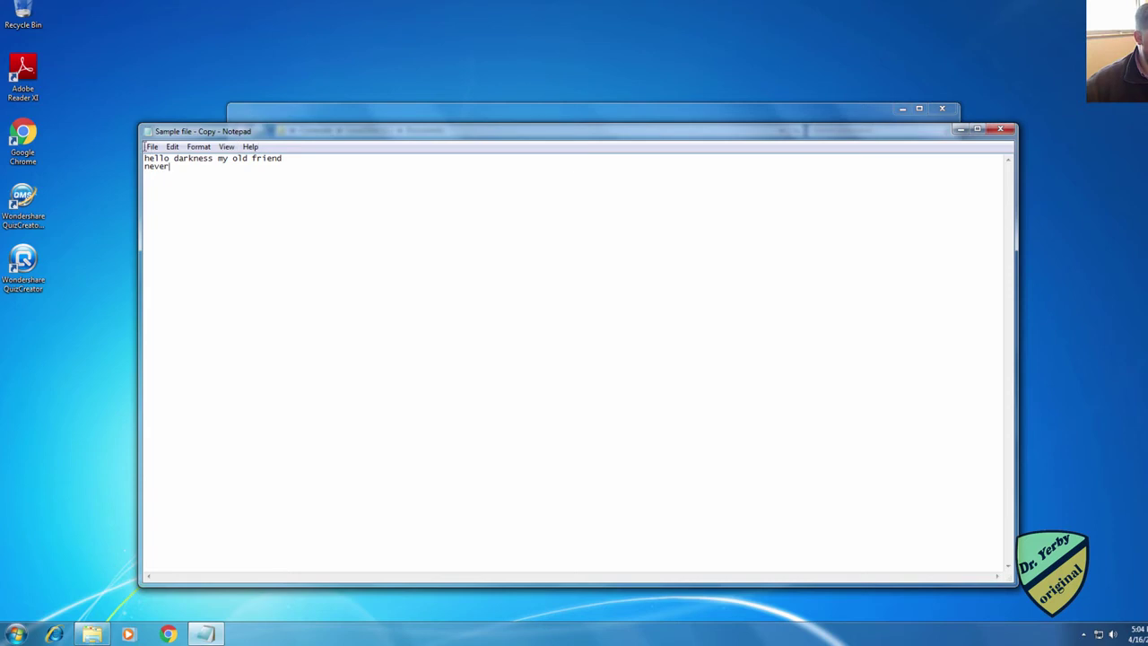
left_click(149, 148)
left_click(172, 188)
left_click(1001, 128)
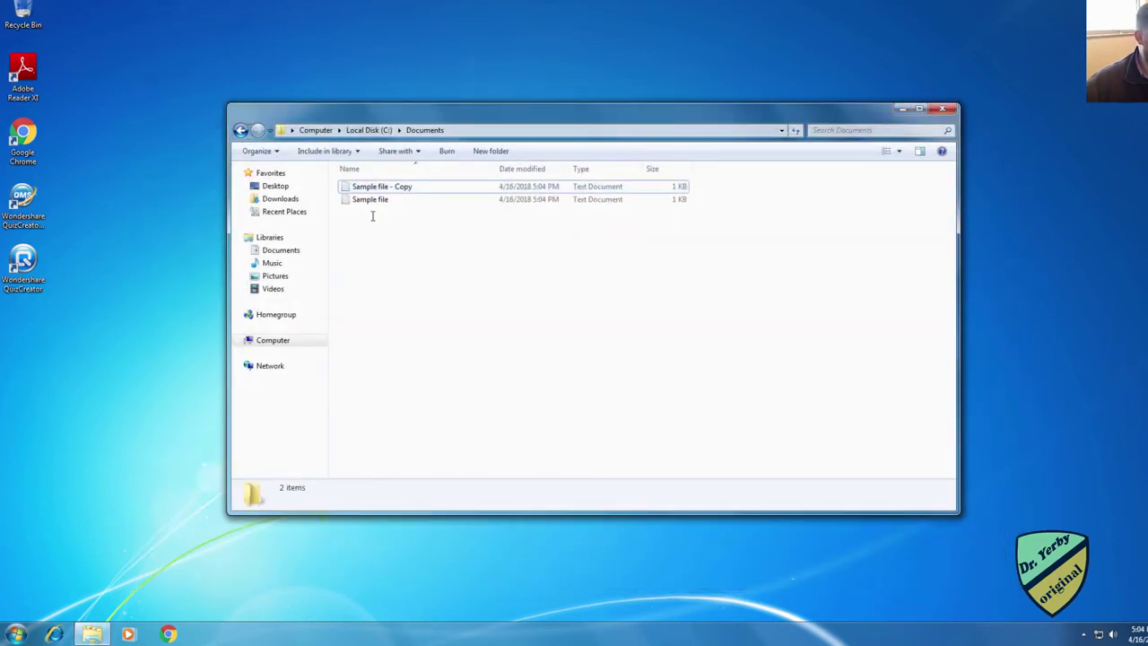
Step: Move both sample files onto the desktop and then back into Documents
left_click(372, 187)
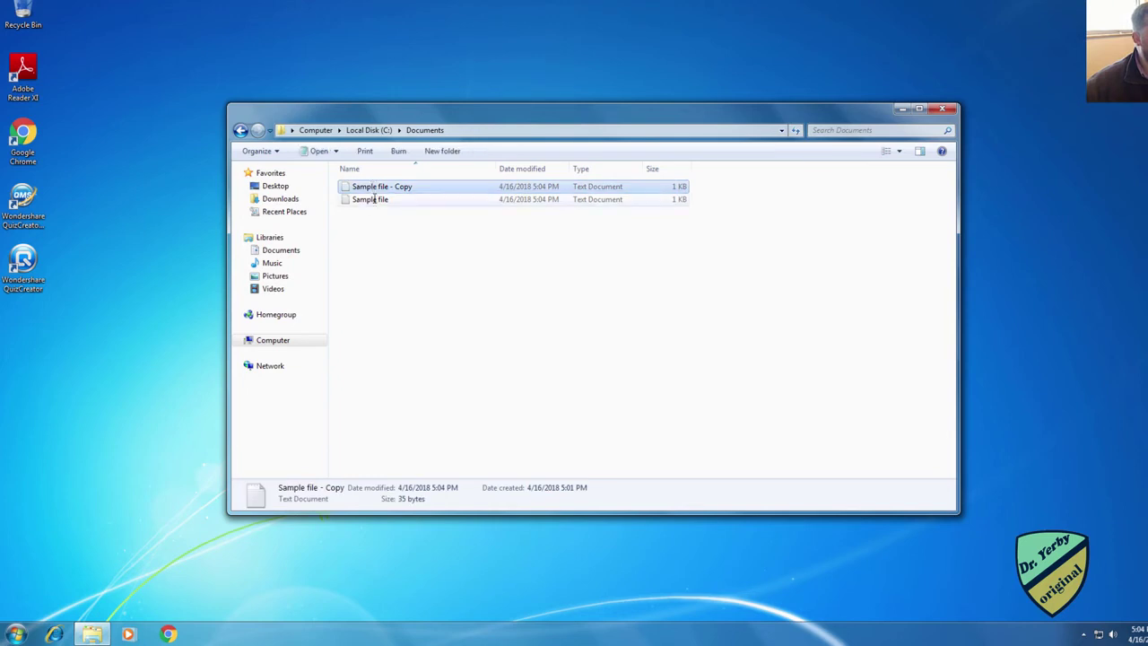
left_click_drag(377, 188, 1002, 225)
left_click(384, 185)
left_click_drag(383, 185, 1042, 265)
left_click_drag(994, 96, 1072, 285)
left_click_drag(999, 199, 440, 204)
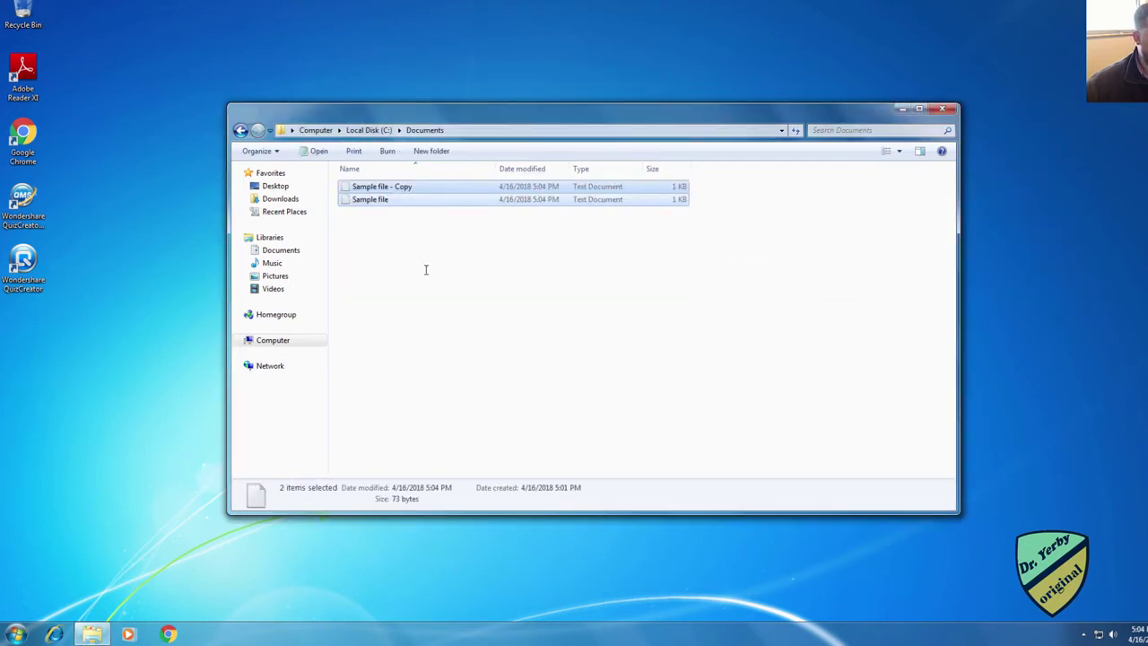
left_click(425, 267)
Step: Reopen Sample file - Copy and Sample file to check their saved text
double_click(400, 187)
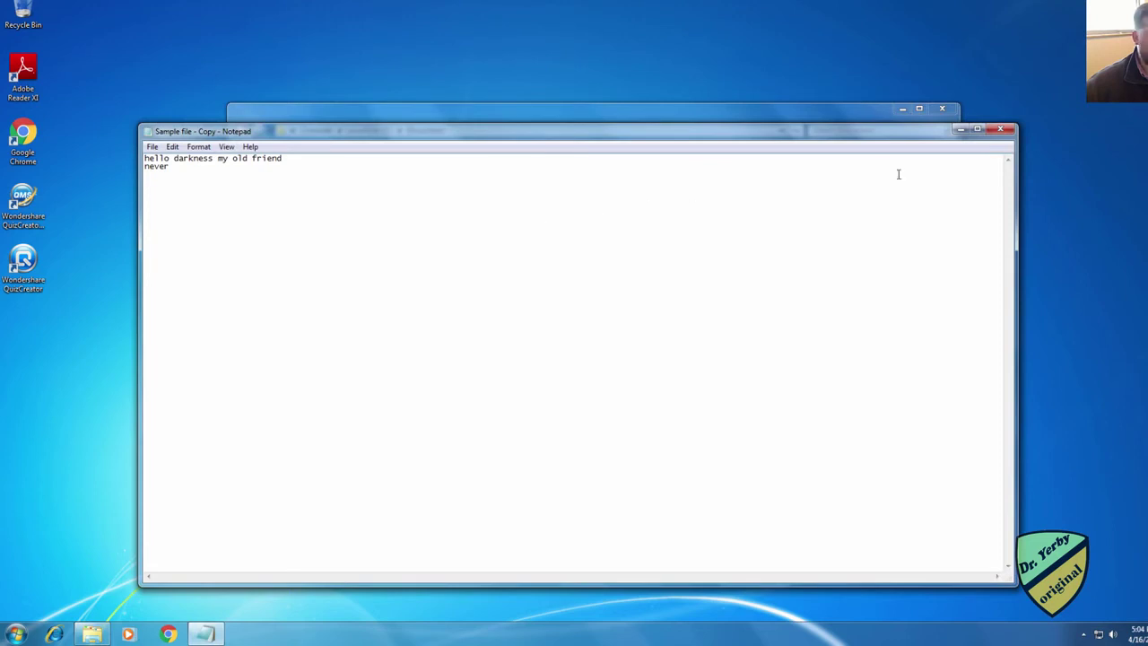
left_click(1001, 129)
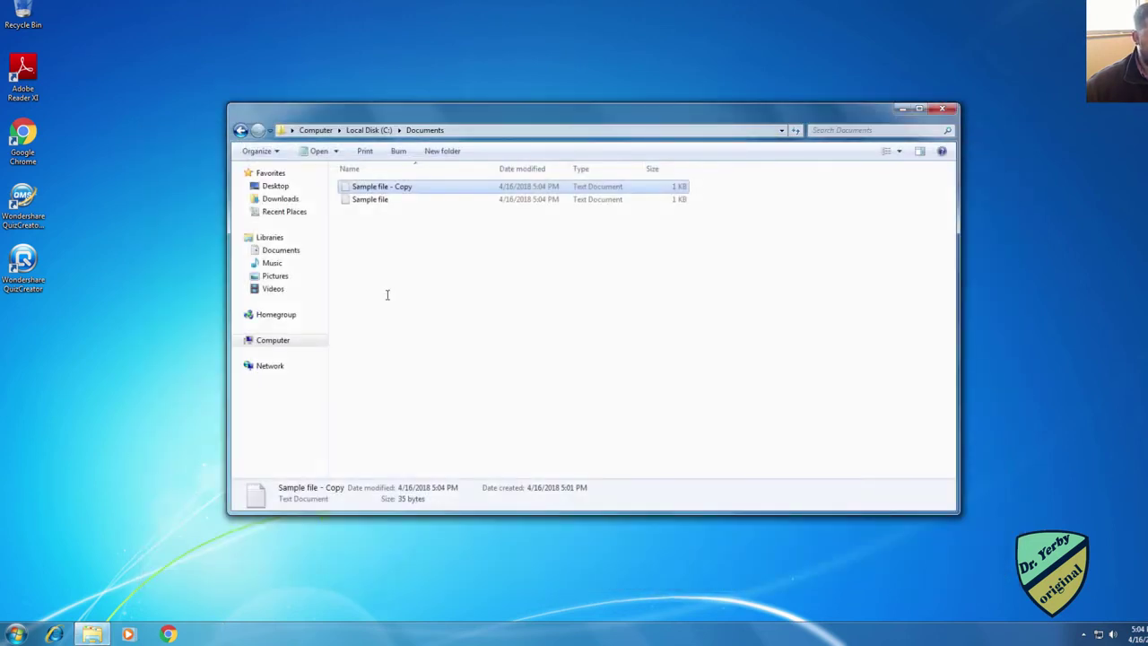
double_click(379, 199)
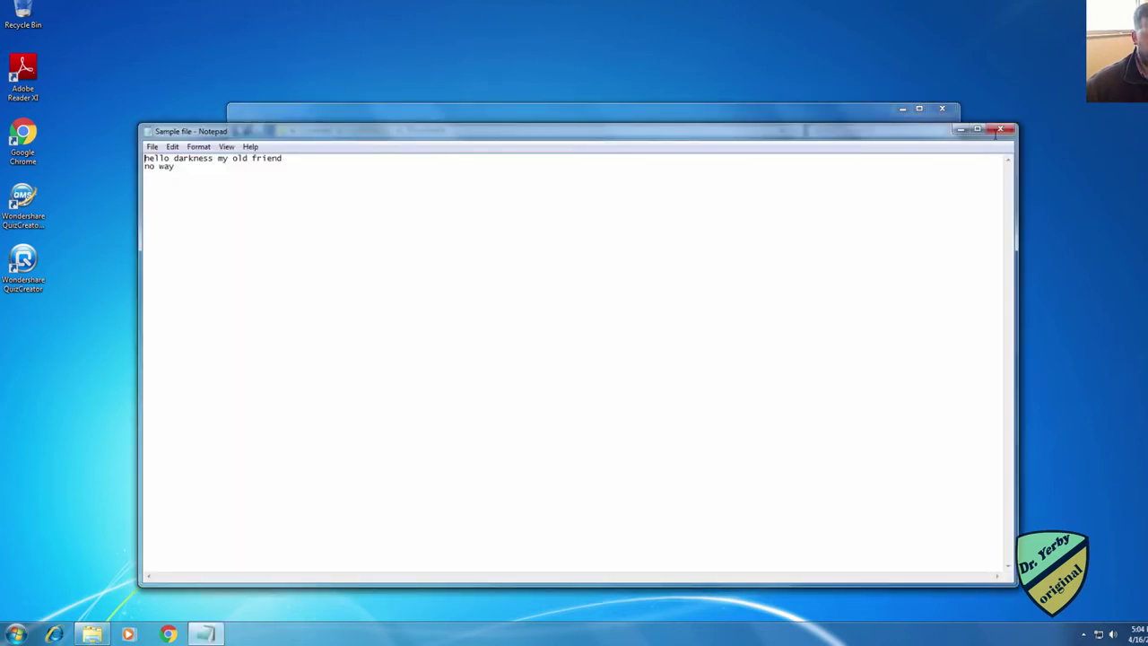
left_click(999, 129)
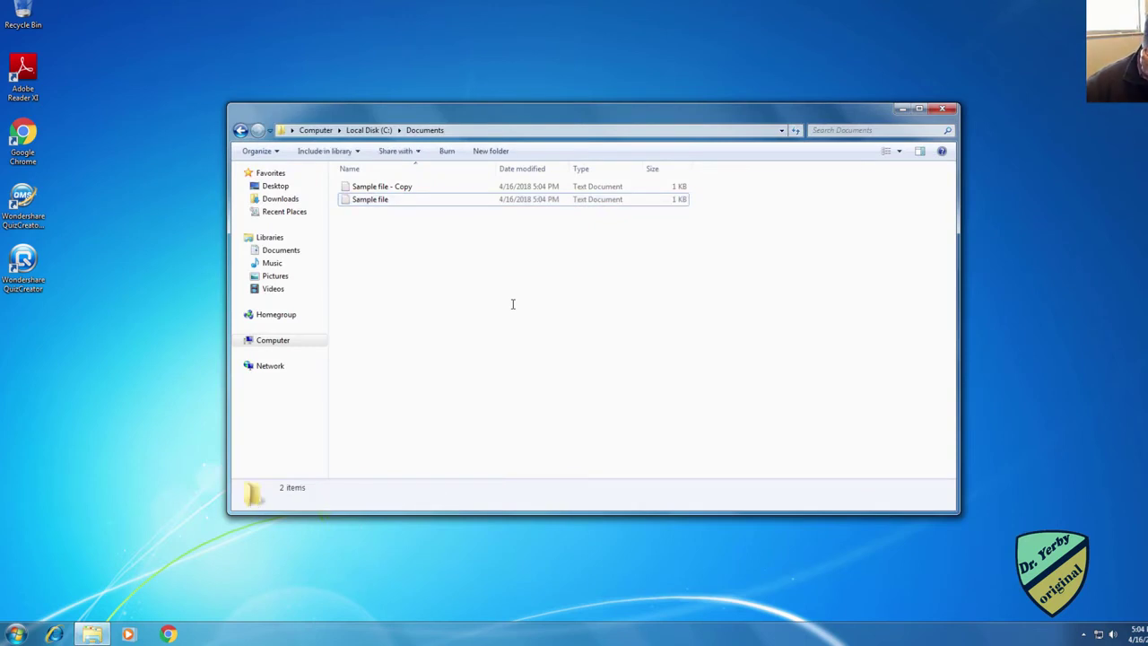
Step: Open Sample file's Properties and review the Administrators permissions on the Security tab
right_click(381, 201)
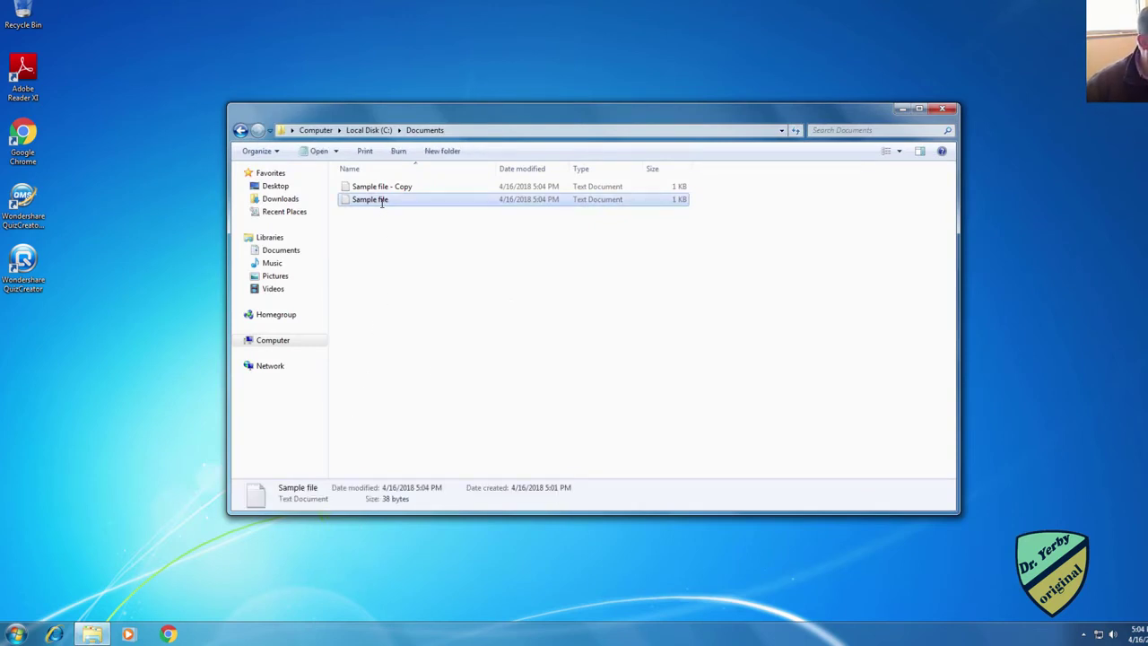
left_click(418, 424)
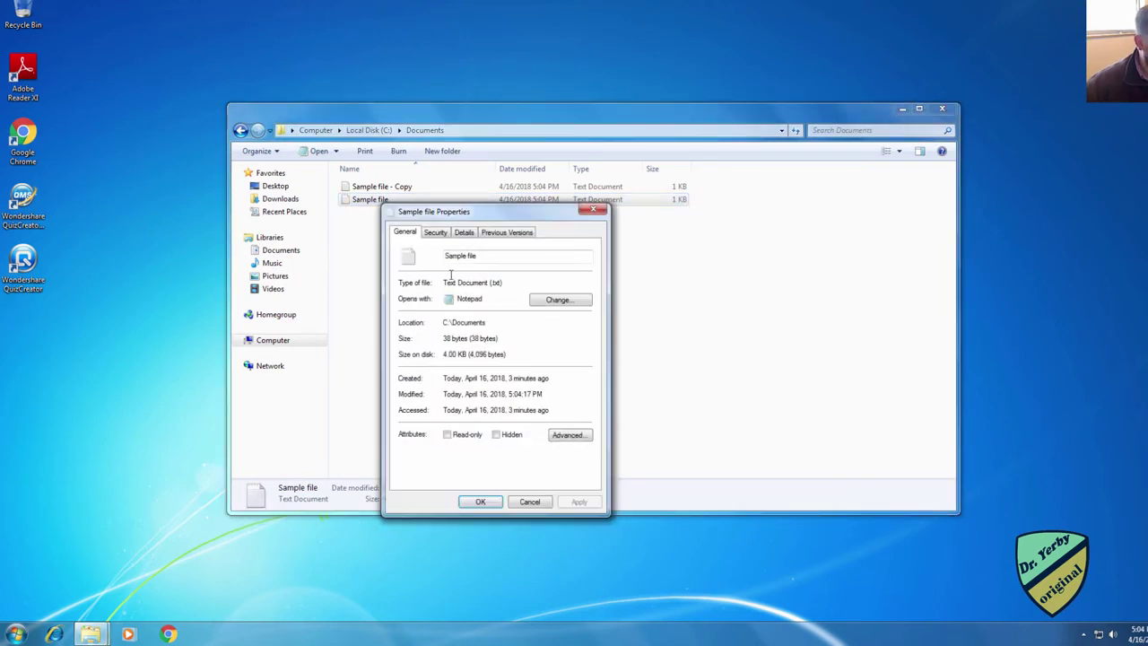
left_click(435, 232)
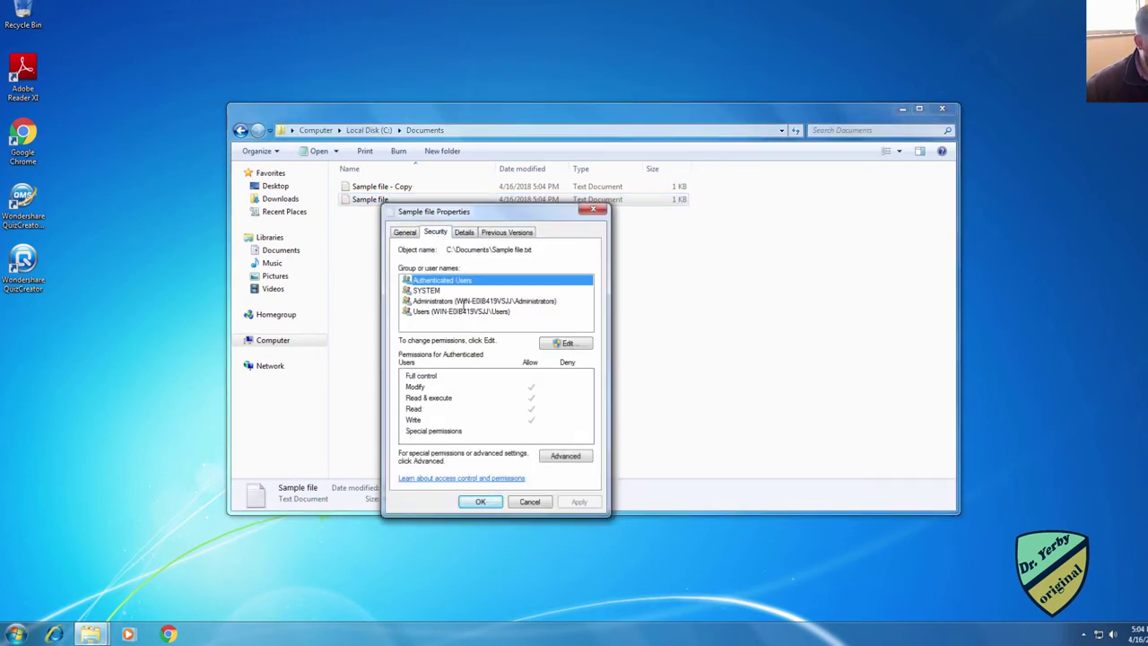
left_click(463, 301)
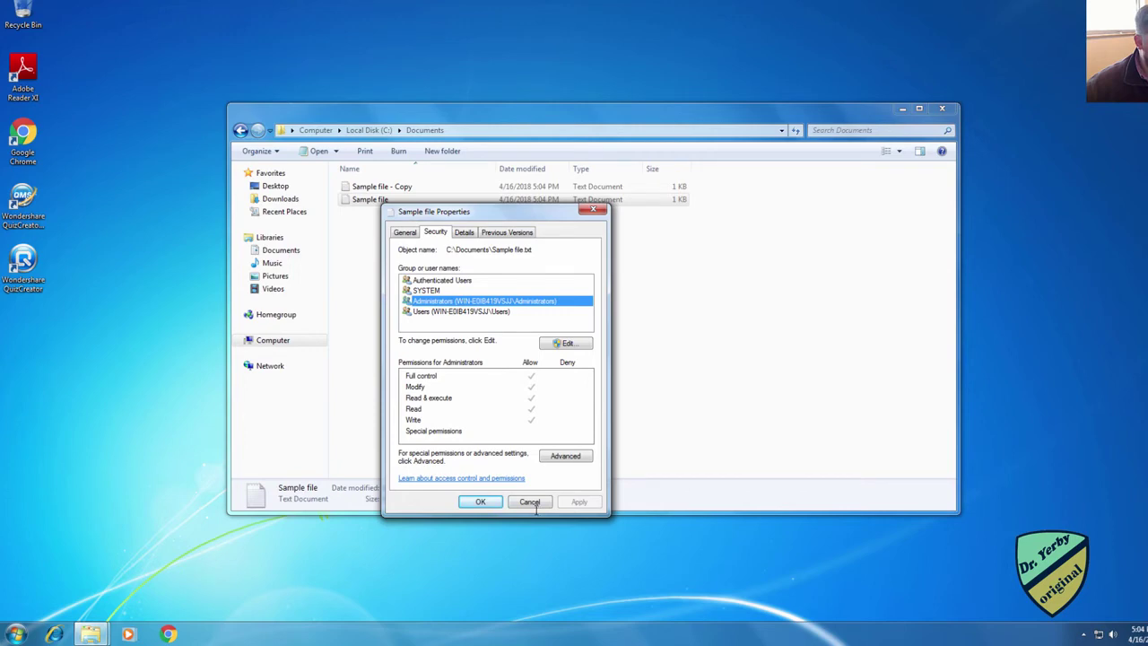
Step: Try editing the file's permissions twice, declining the first administrator password prompt
left_click(551, 343)
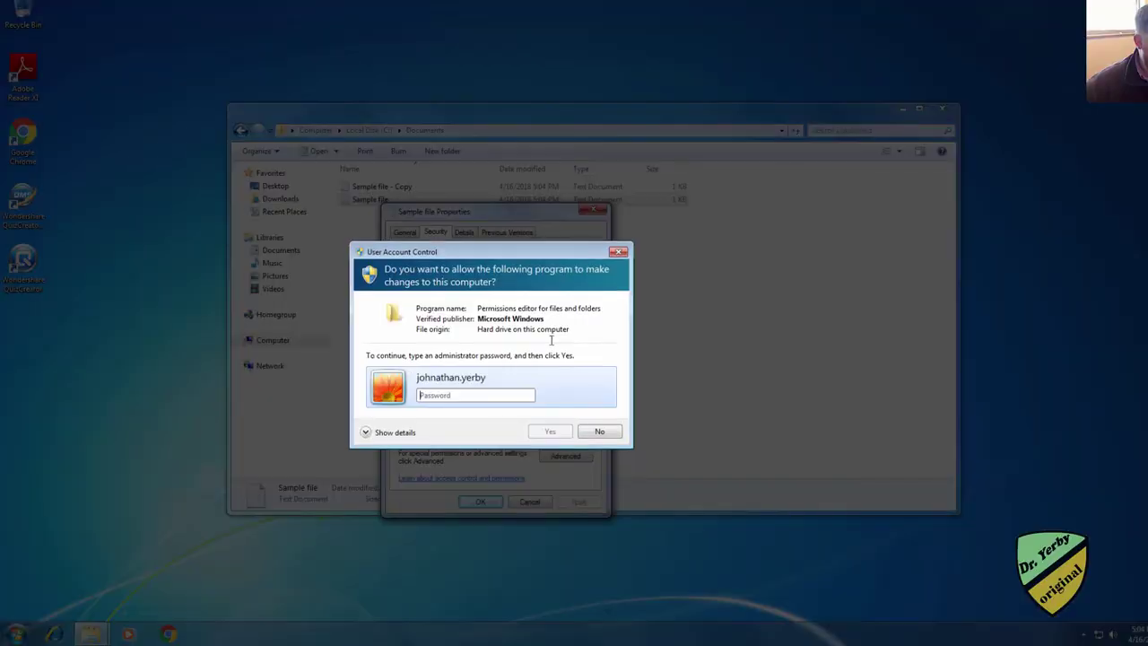
left_click(599, 431)
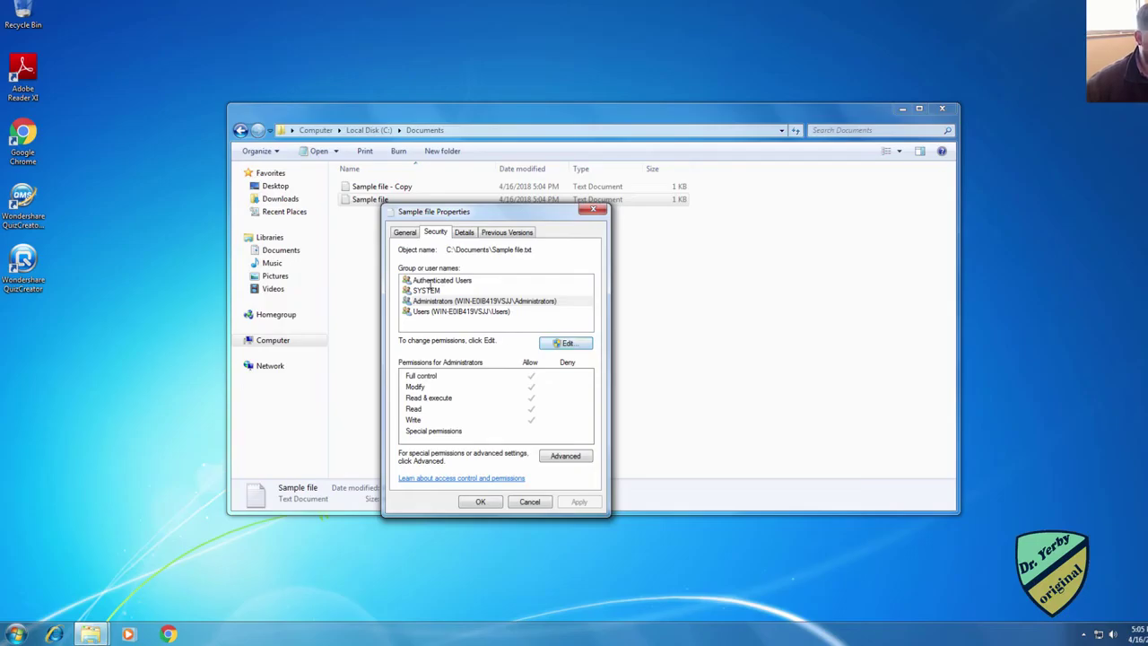
left_click(429, 281)
left_click(544, 341)
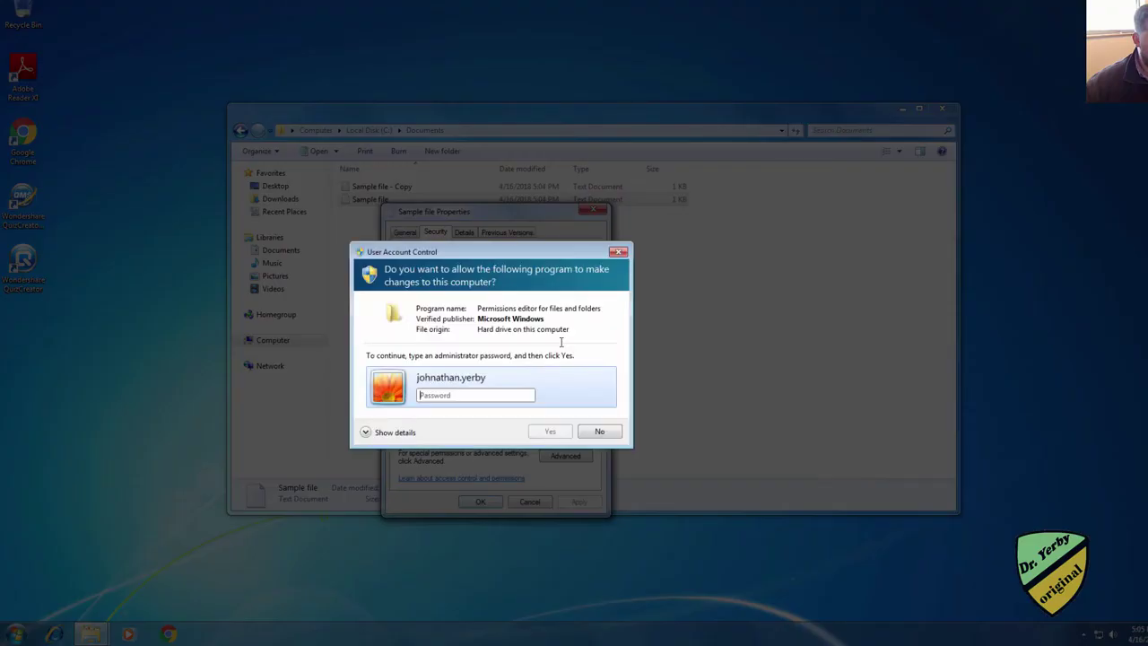
Step: Cancel the password prompt, close Sample file's Properties, log off, and sign back in as administrator
left_click(597, 432)
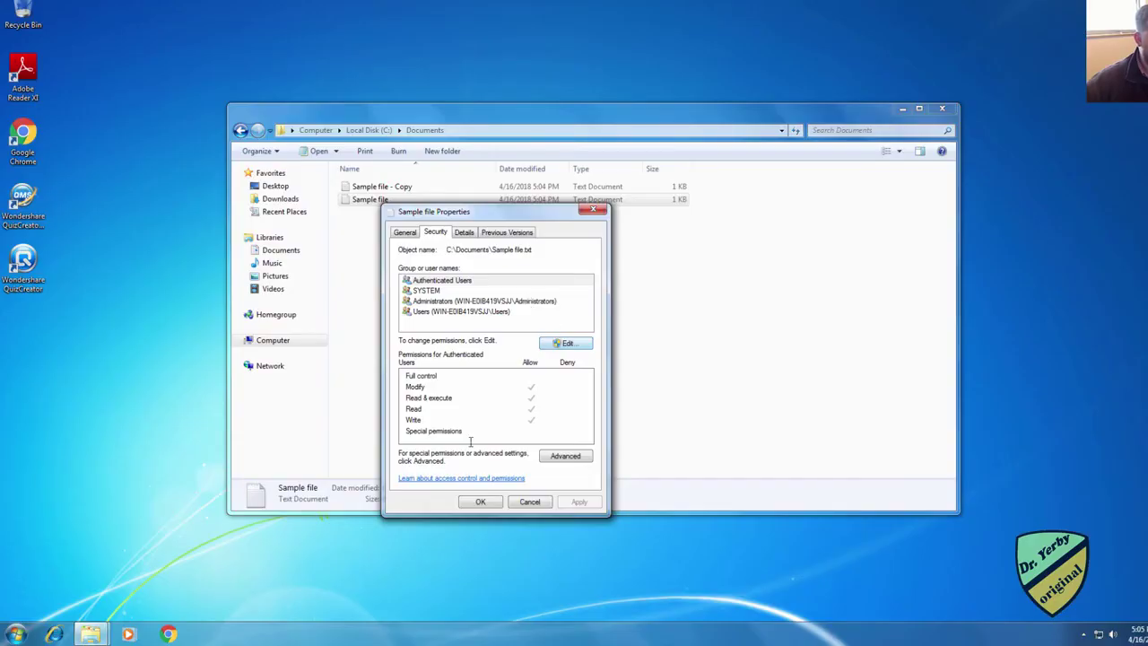
left_click(530, 503)
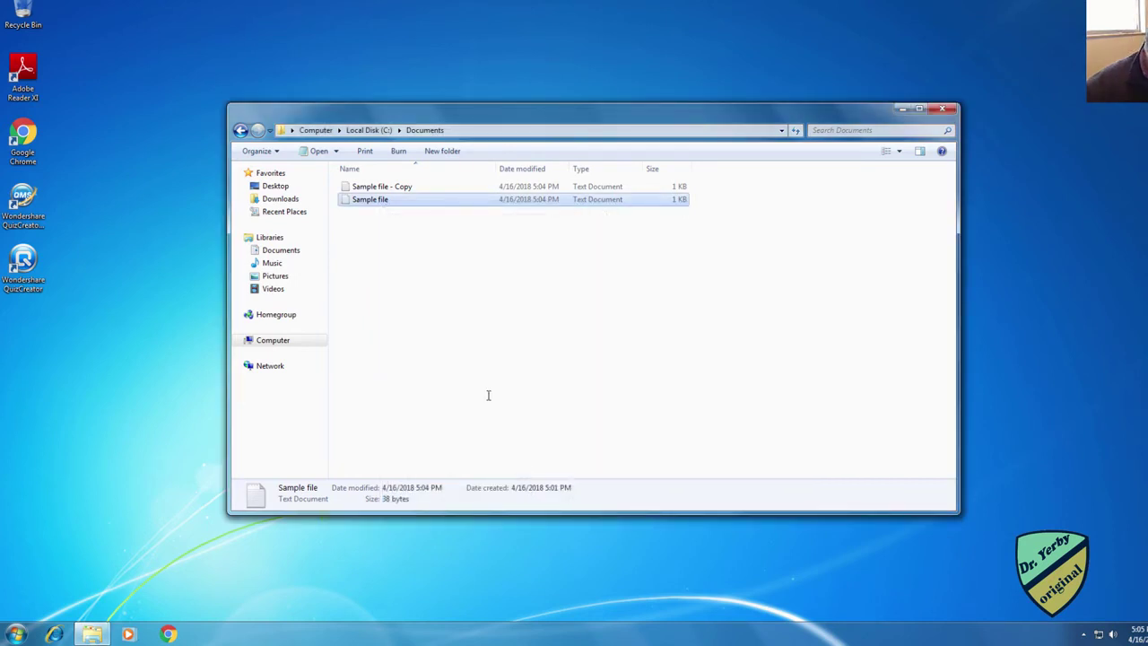
left_click(16, 634)
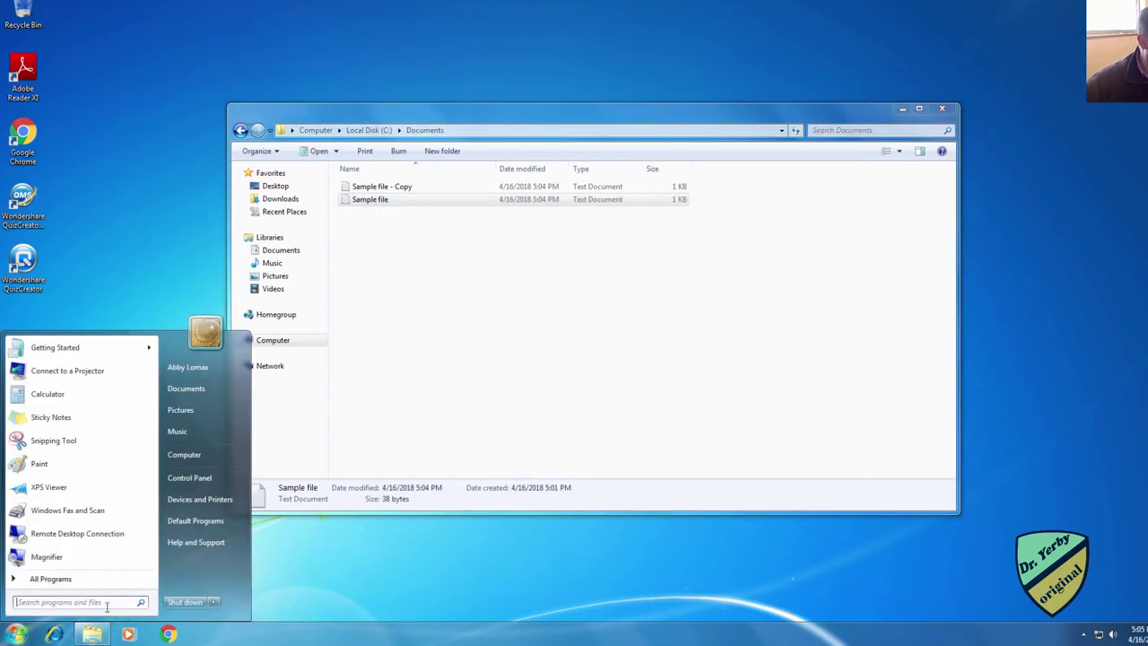
left_click(213, 602)
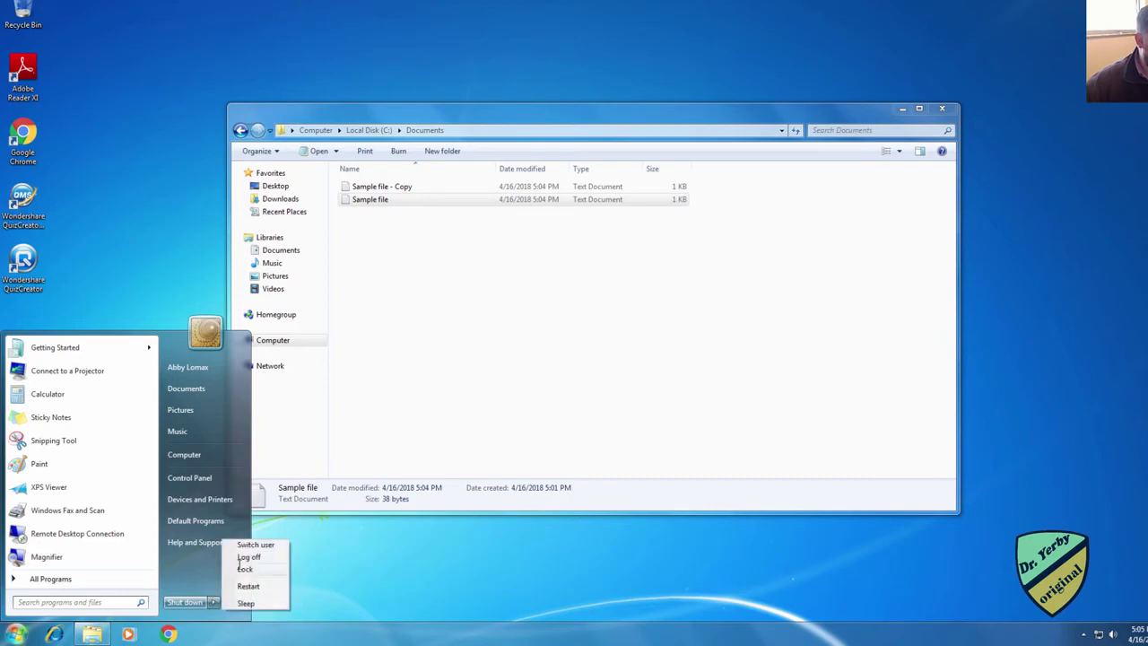
left_click(257, 544)
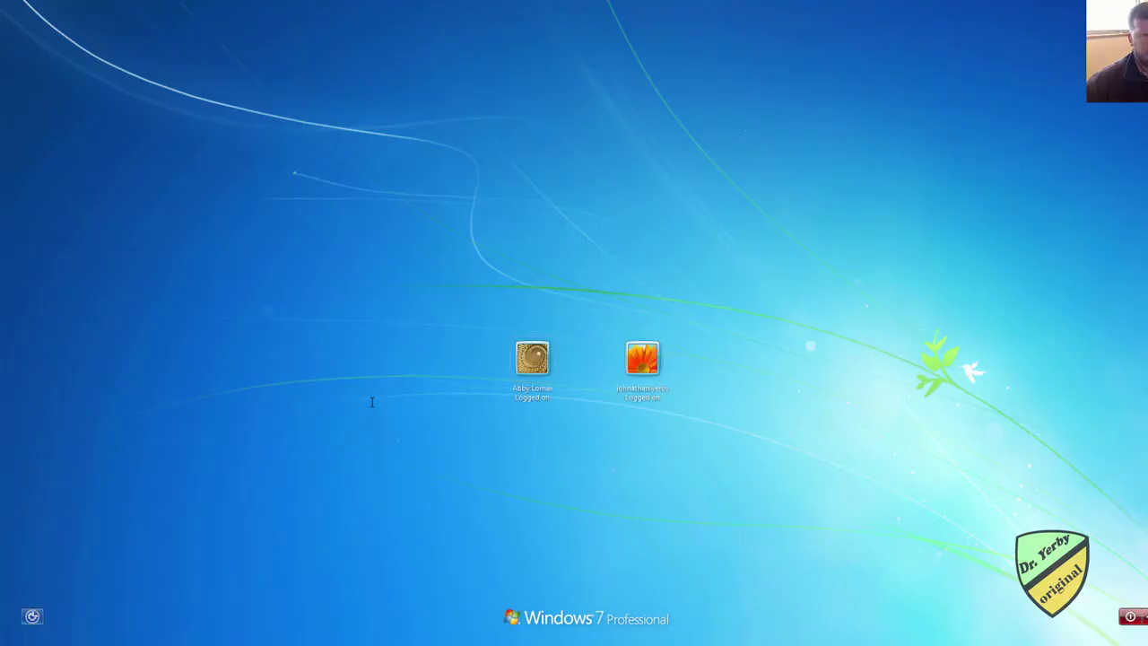
left_click(641, 365)
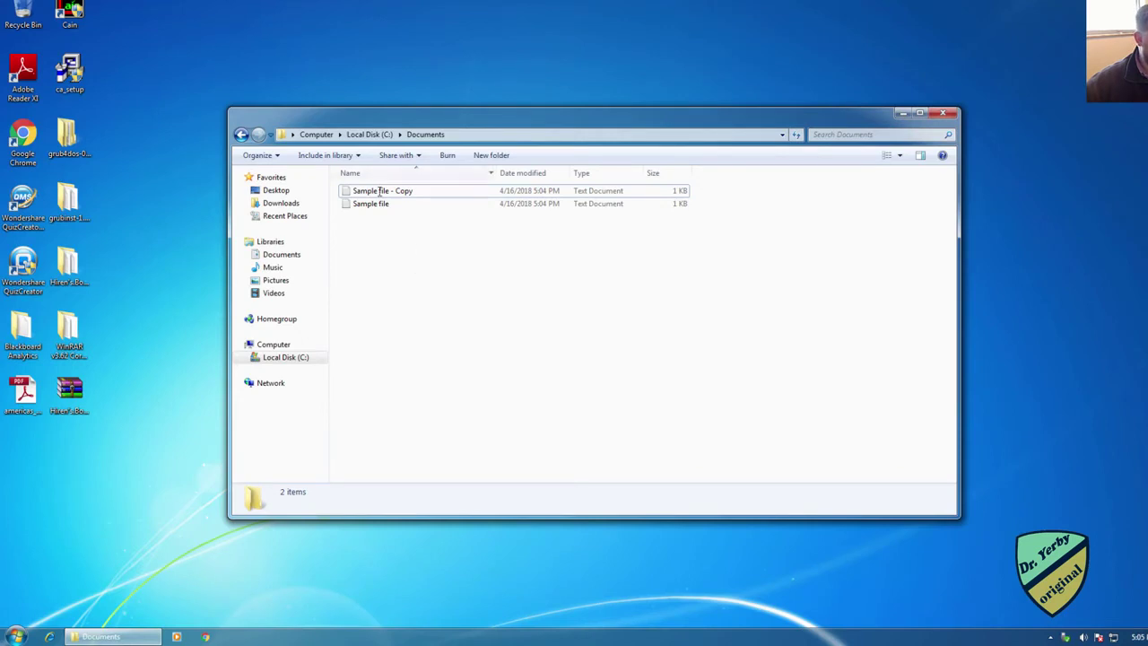
Step: Open Sample file - Copy's Security tab and start editing its permissions
left_click(381, 191)
right_click(381, 191)
left_click(416, 412)
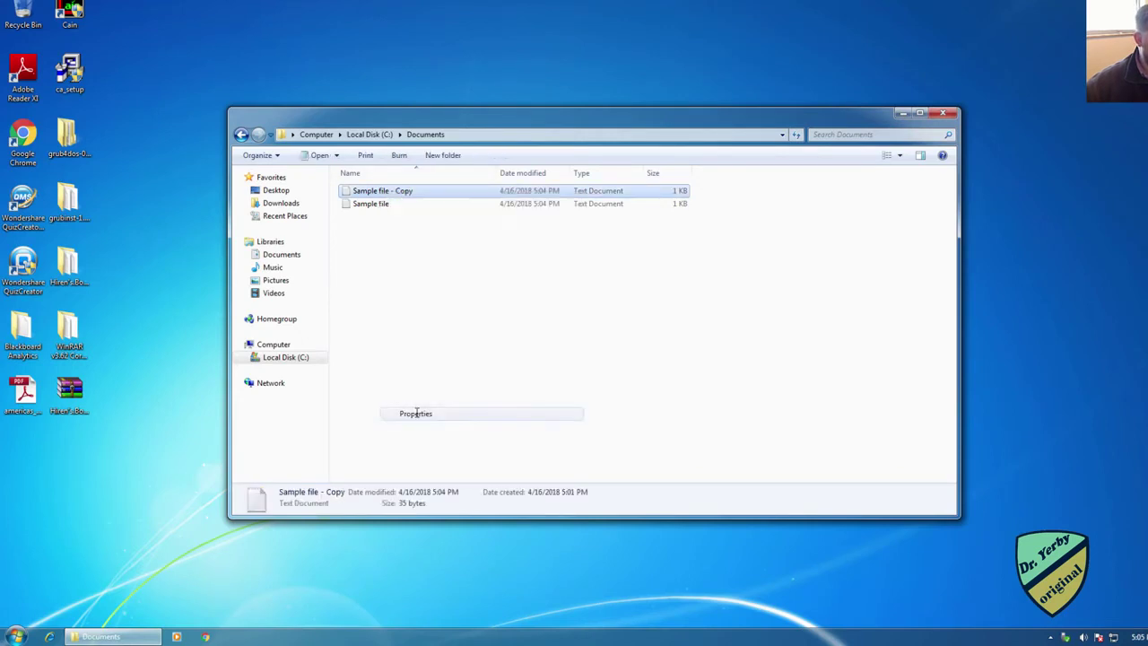
left_click(441, 220)
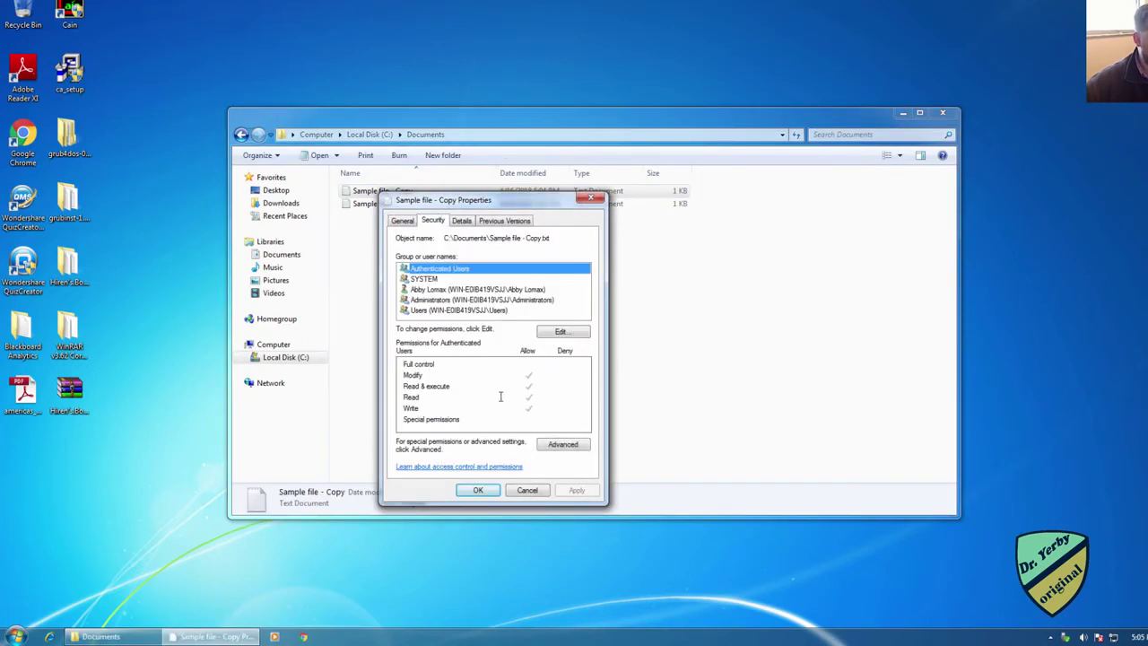
left_click(437, 311)
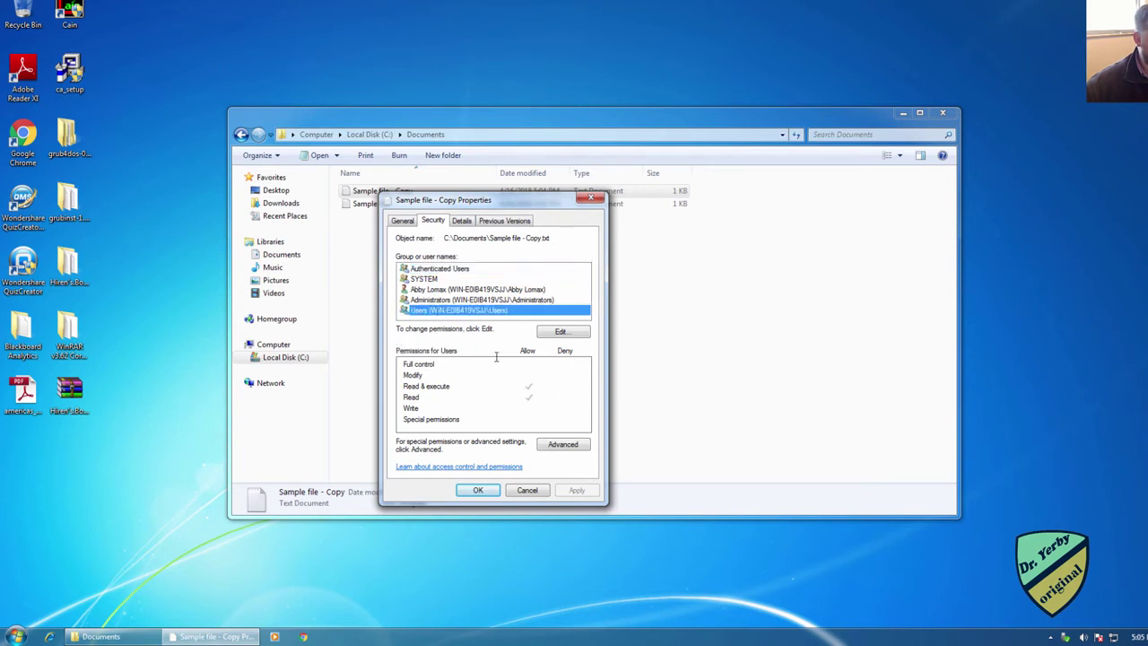
left_click(563, 331)
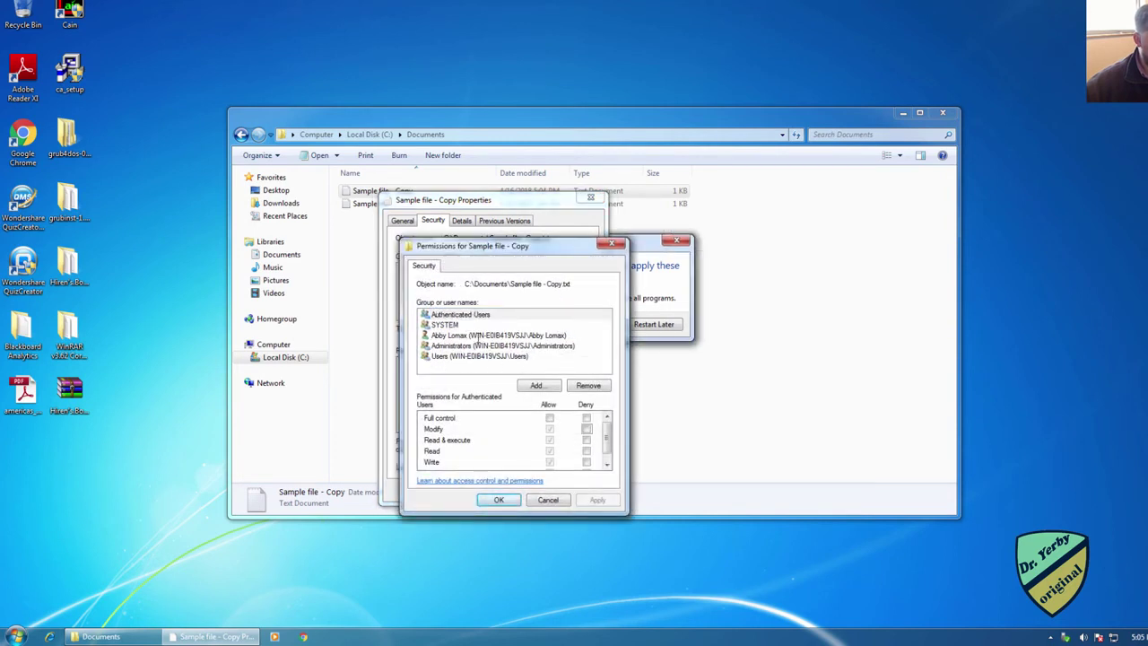
Step: Deny the Users group Modify, Read & execute, Read and Write, and apply it
left_click(472, 356)
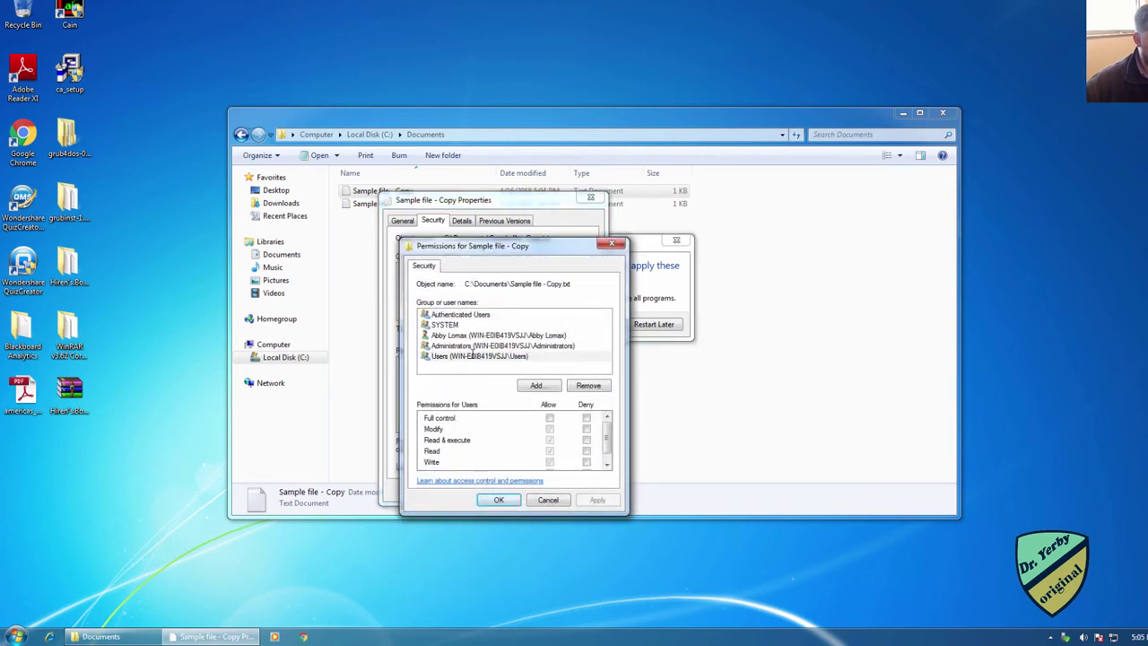
scroll(550, 439, "down", 1)
left_click(587, 431)
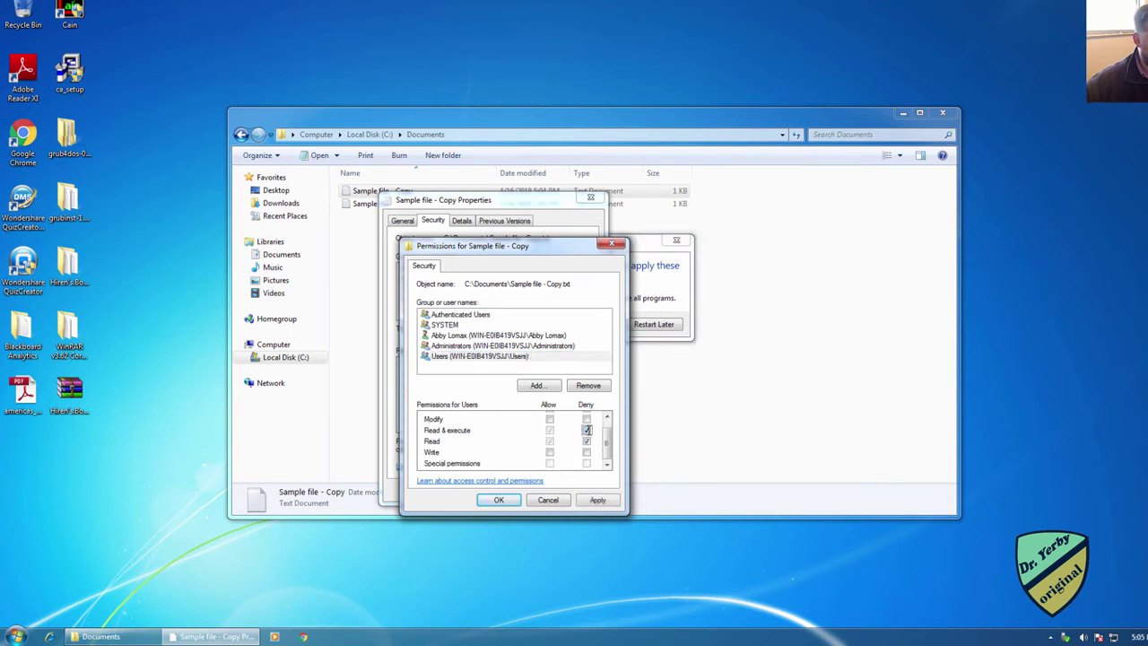
scroll(587, 430, "up", 1)
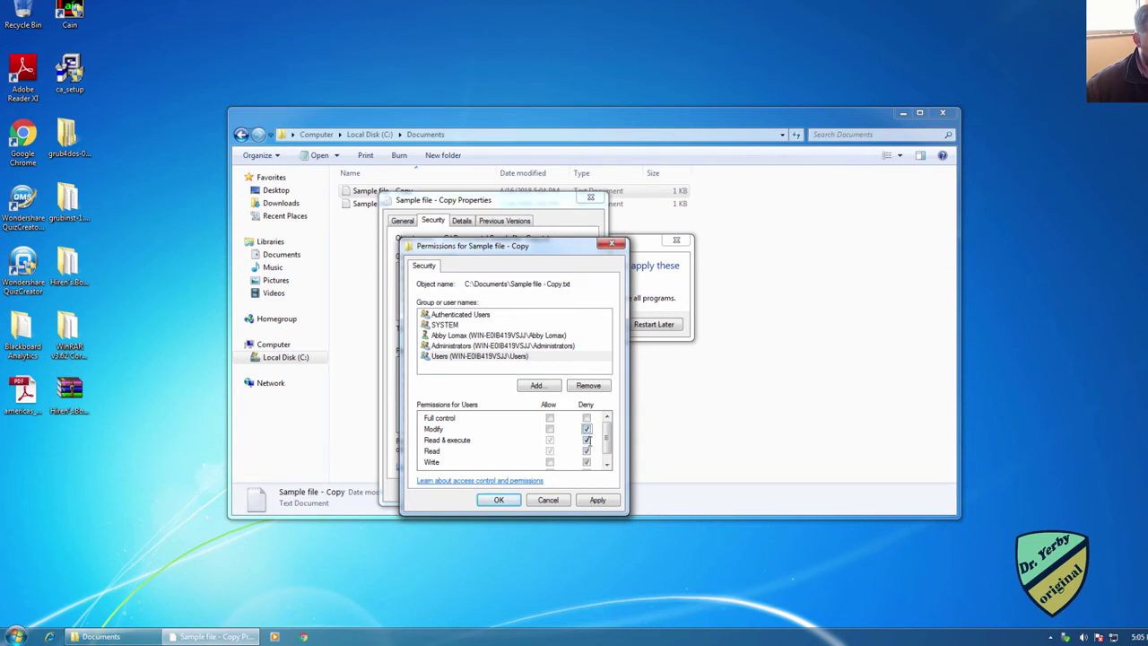
left_click(587, 428)
left_click(586, 439)
left_click(587, 450)
left_click(586, 462)
left_click(587, 430)
left_click(607, 499)
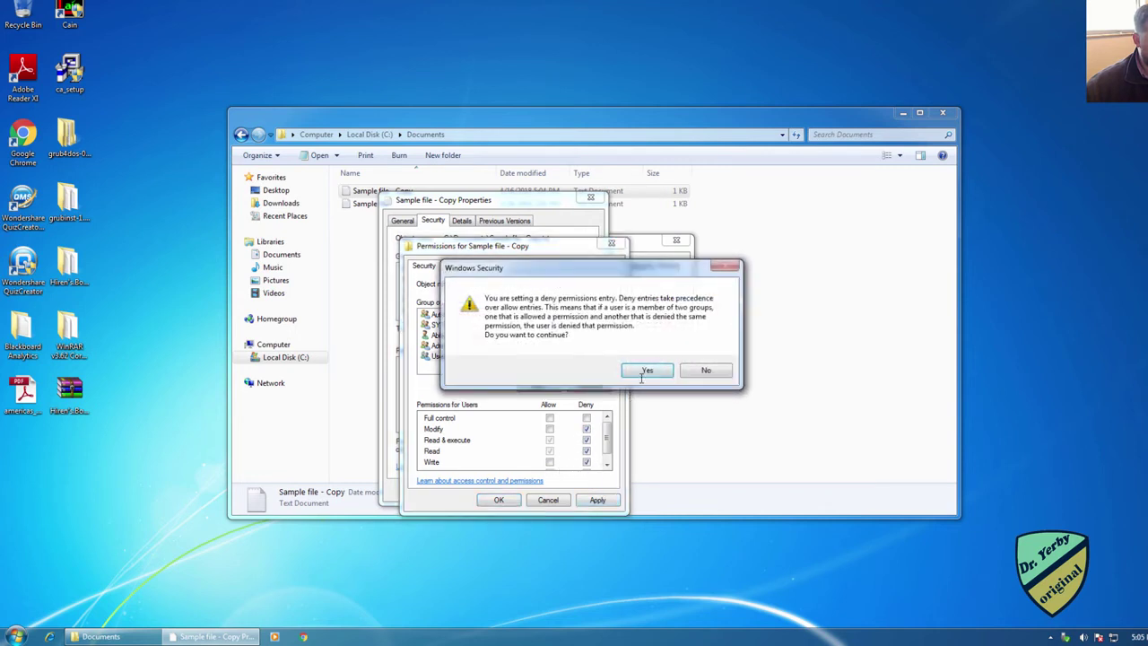
left_click(709, 371)
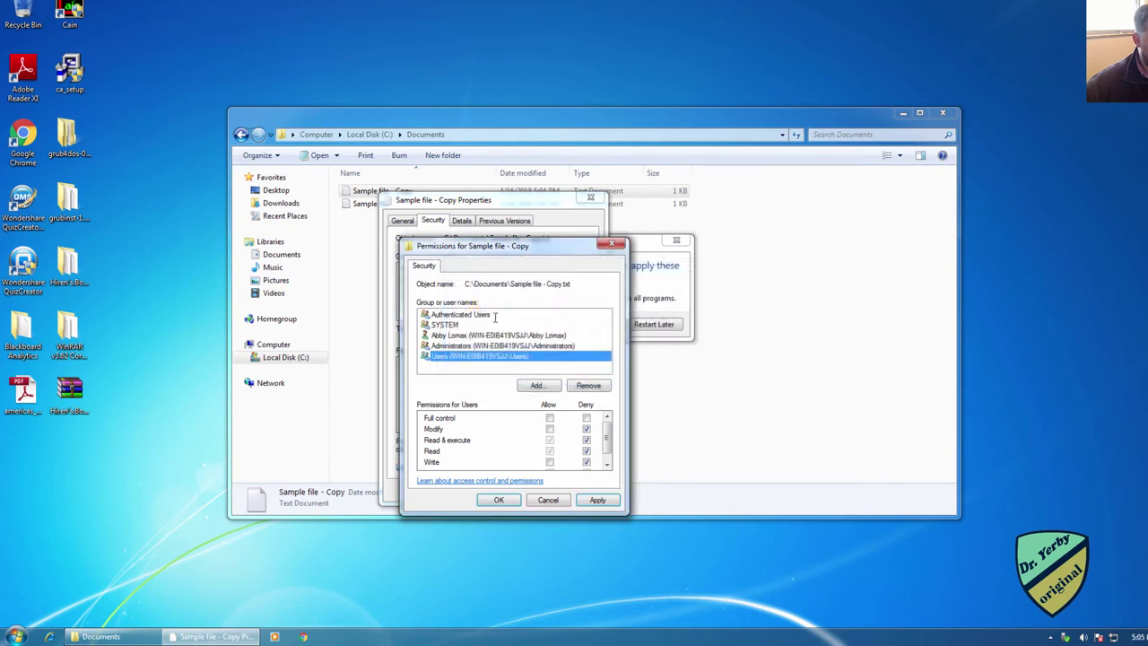
Step: Deny the standard user Modify, Read & execute, Read and Write, confirm, and close both dialogs
left_click(481, 335)
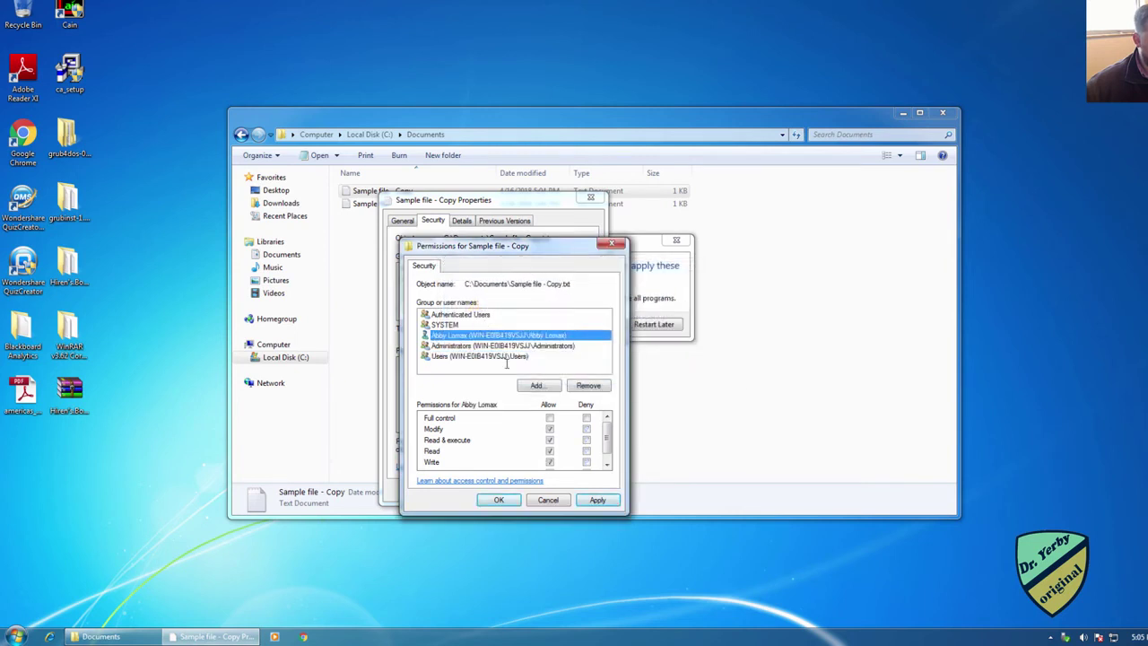
left_click(587, 429)
left_click(596, 498)
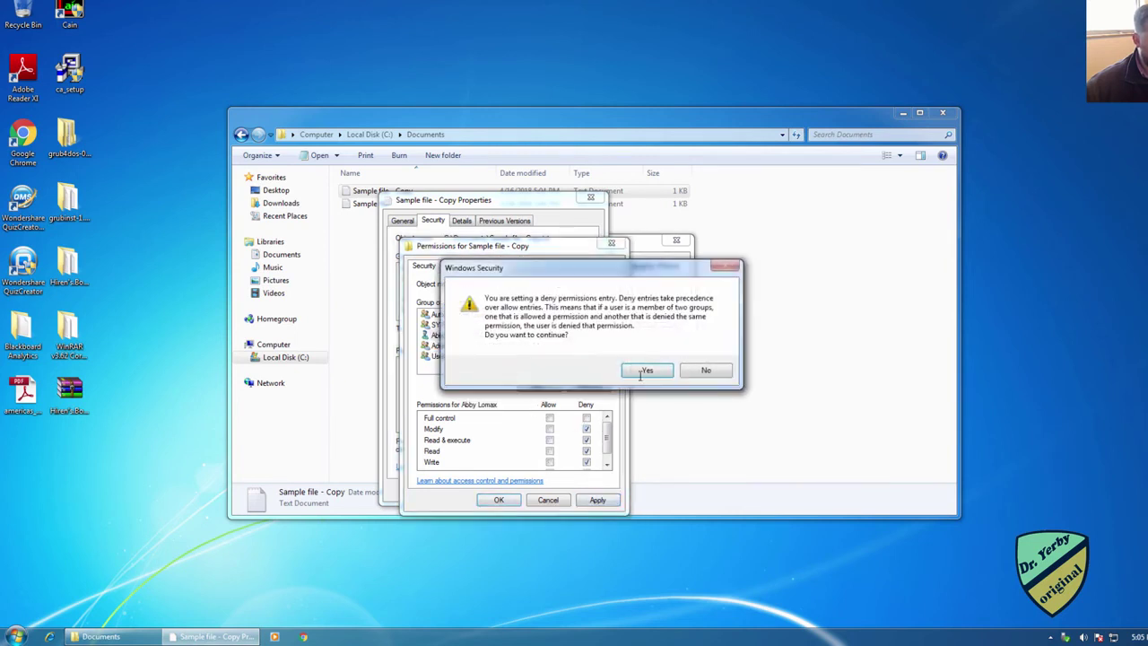
left_click(649, 370)
left_click(492, 498)
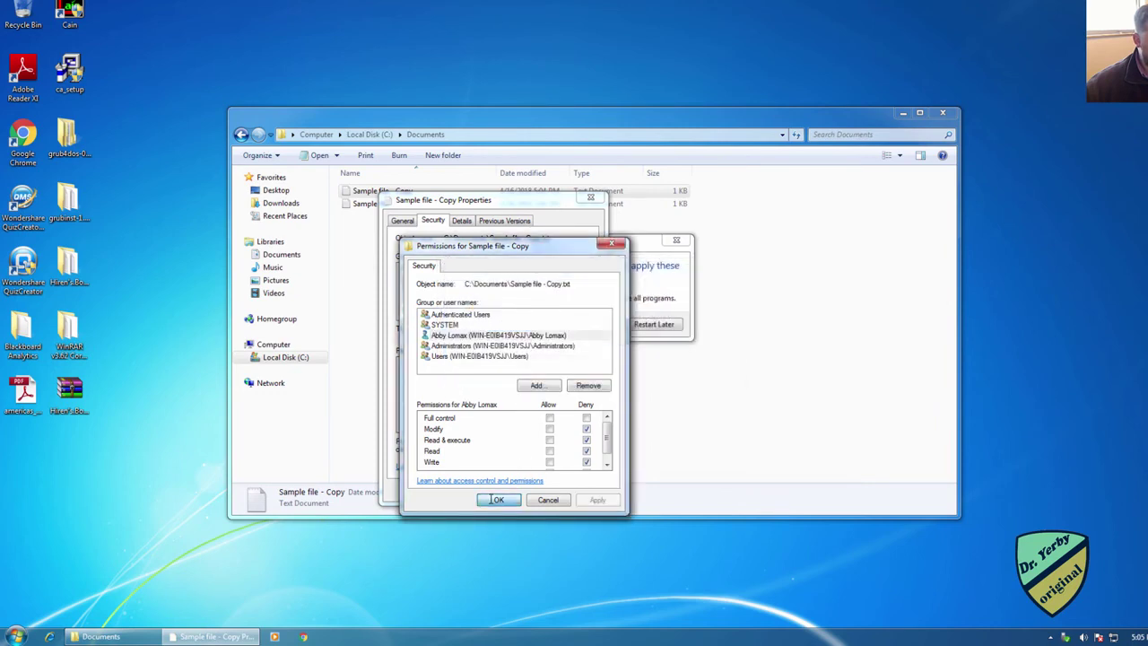
left_click(478, 490)
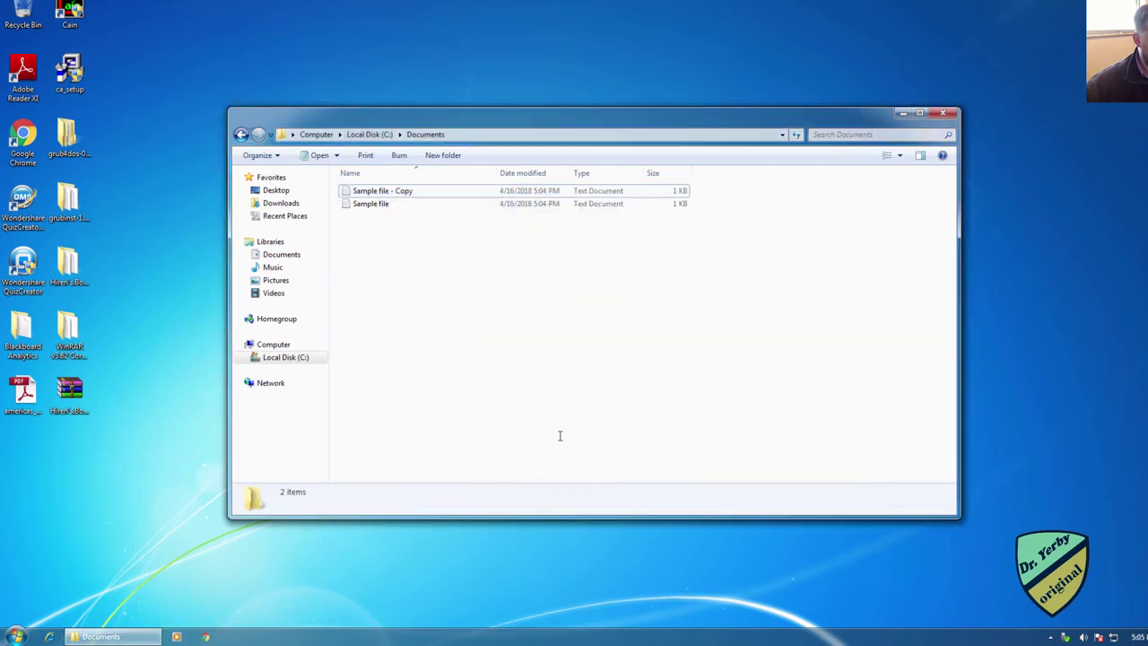
Step: Switch user from the Start menu and log on as the standard user with the account password
left_click(17, 635)
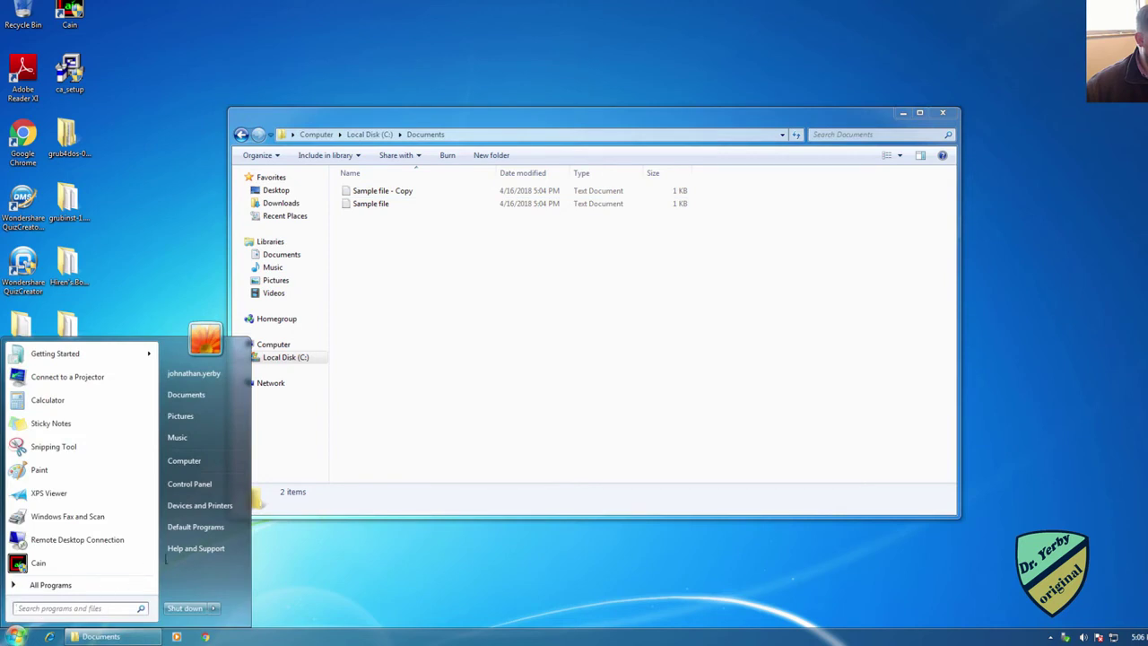
left_click(214, 608)
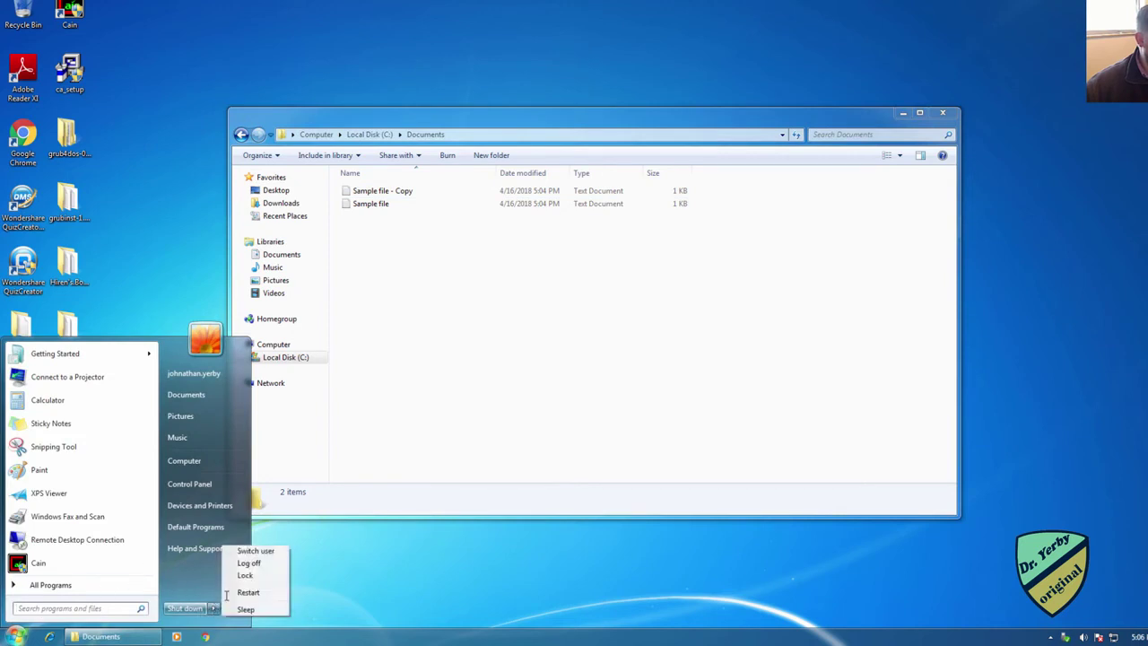
left_click(255, 551)
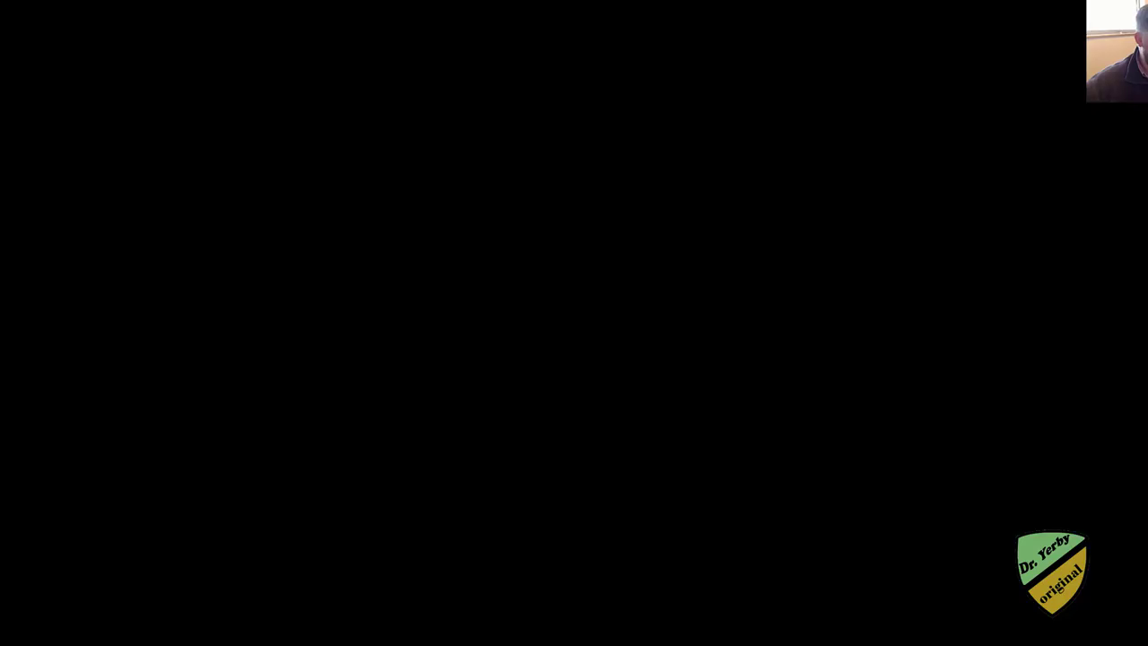
left_click(539, 364)
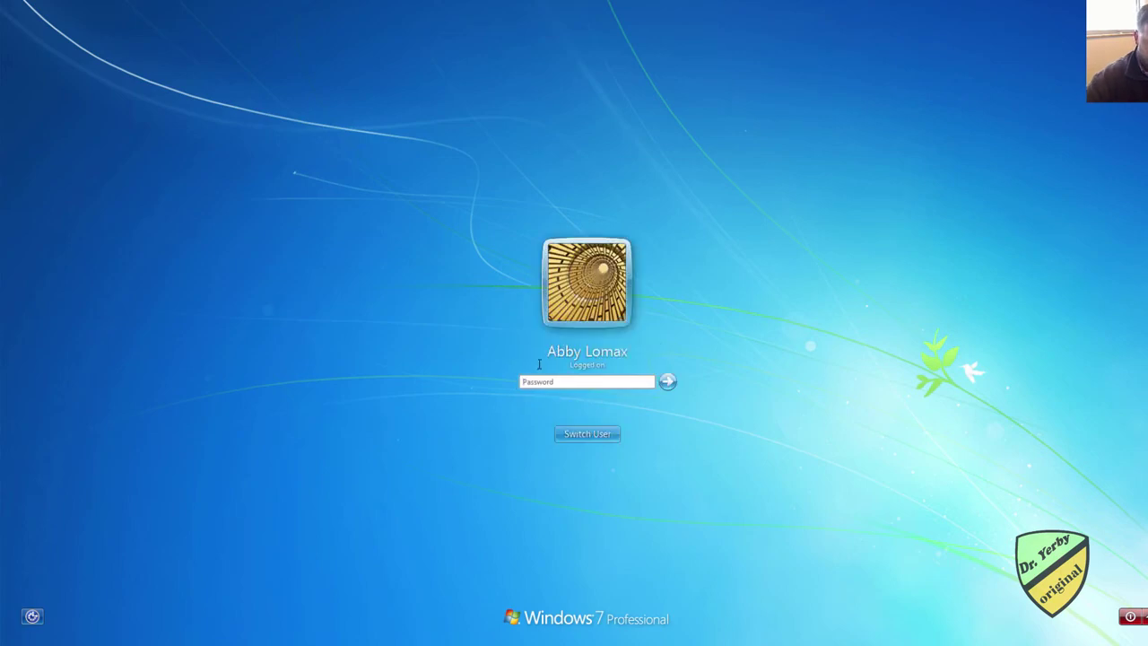
type("********")
key("Return")
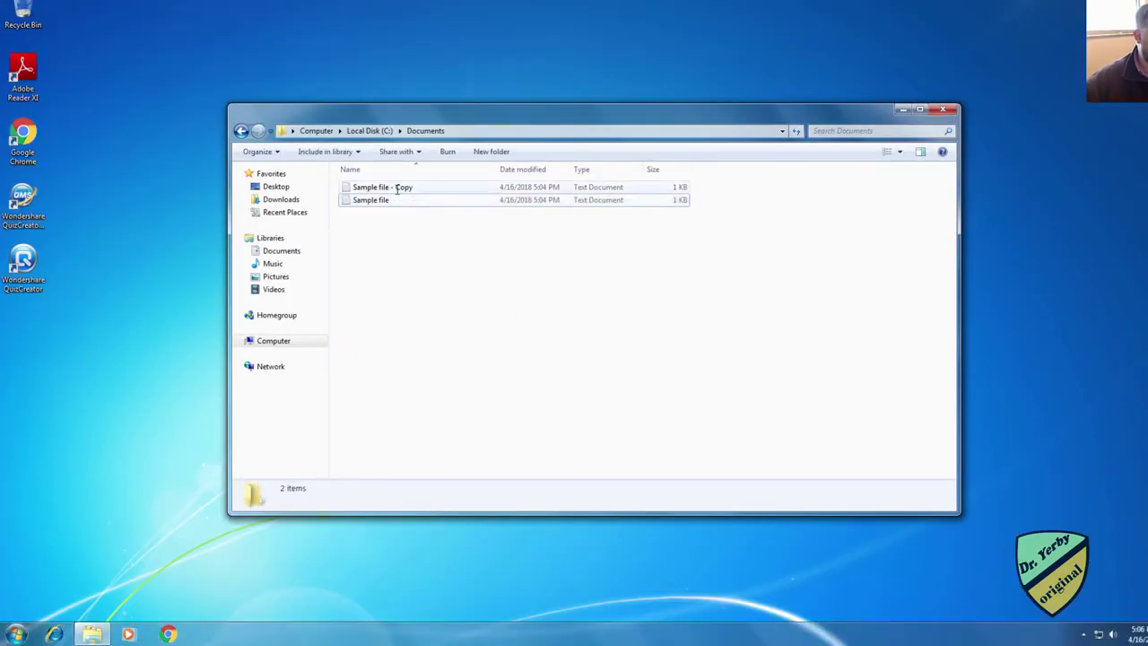
double_click(399, 188)
left_click(619, 353)
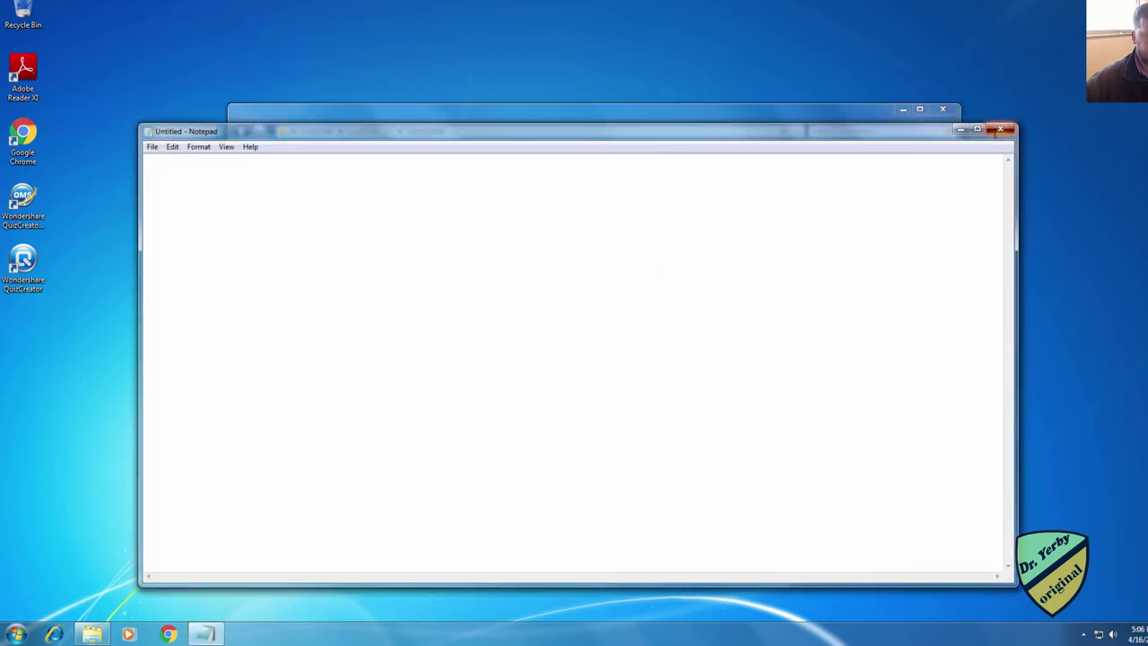
left_click(1000, 130)
left_click(431, 305)
left_click(360, 198)
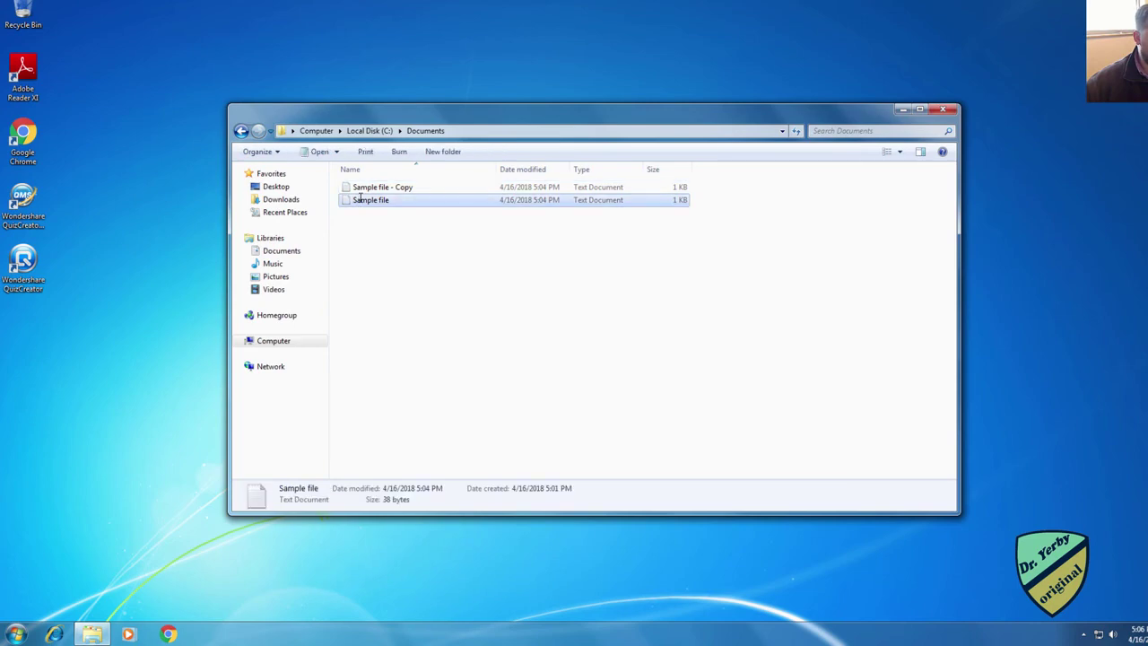
double_click(361, 200)
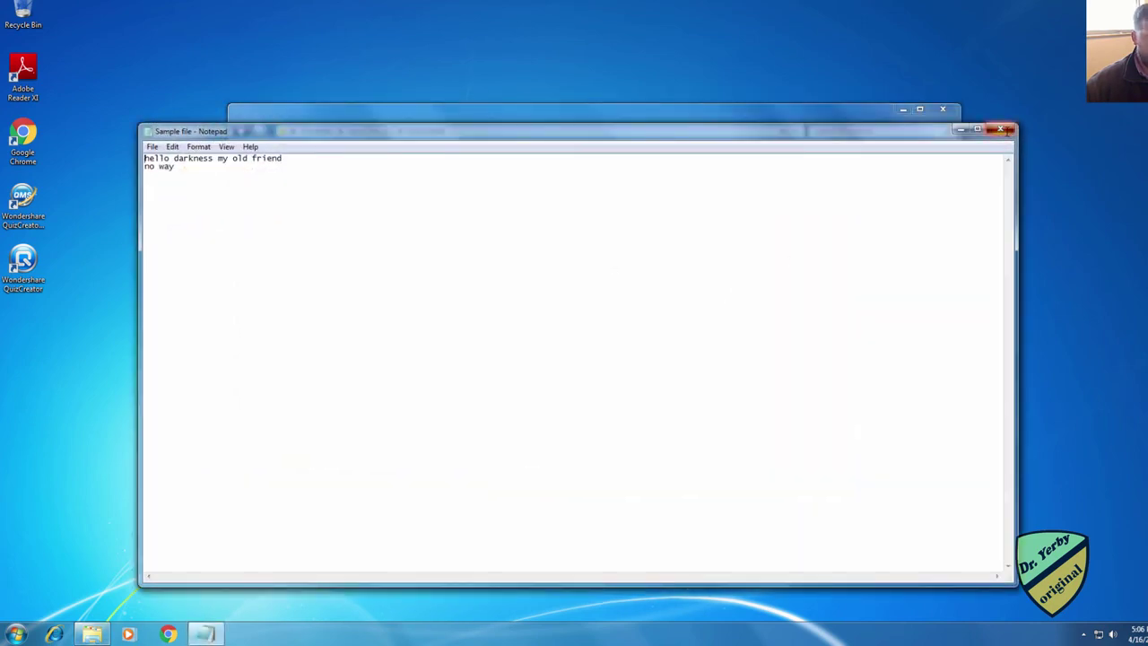
left_click(1002, 129)
double_click(368, 187)
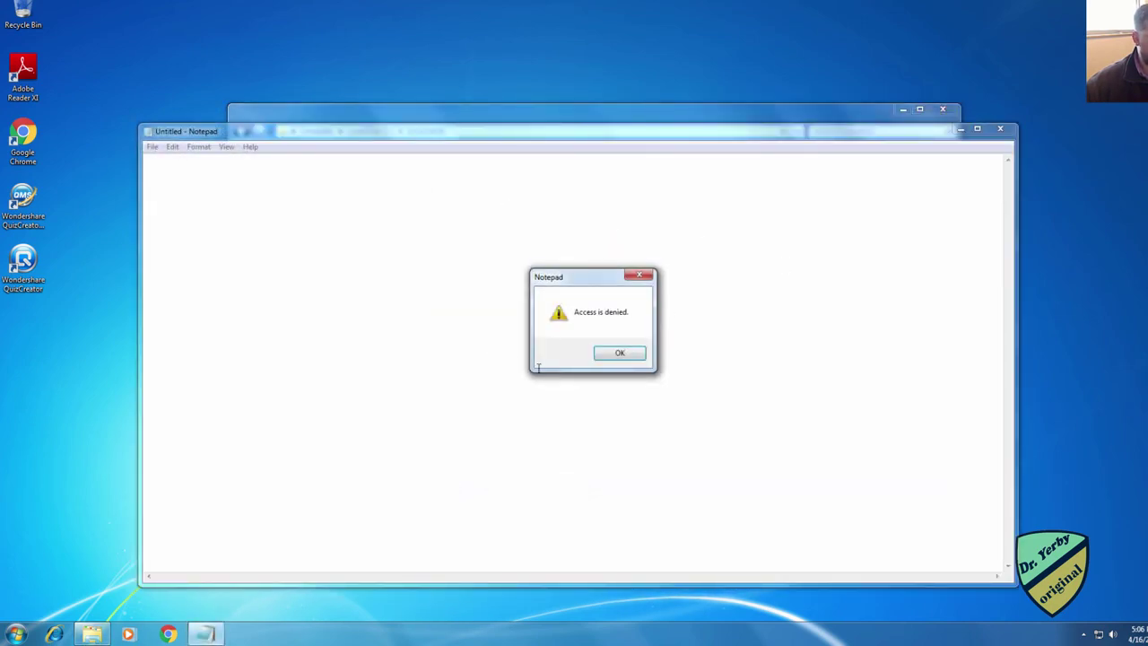
left_click(614, 352)
left_click(1001, 129)
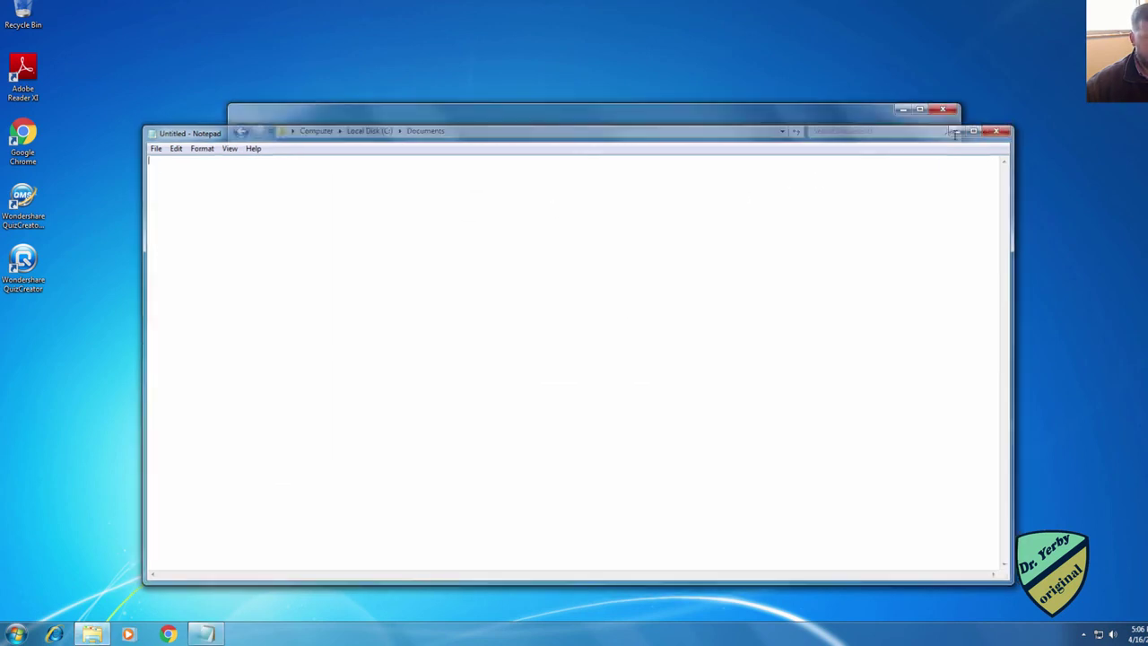
key("Delete")
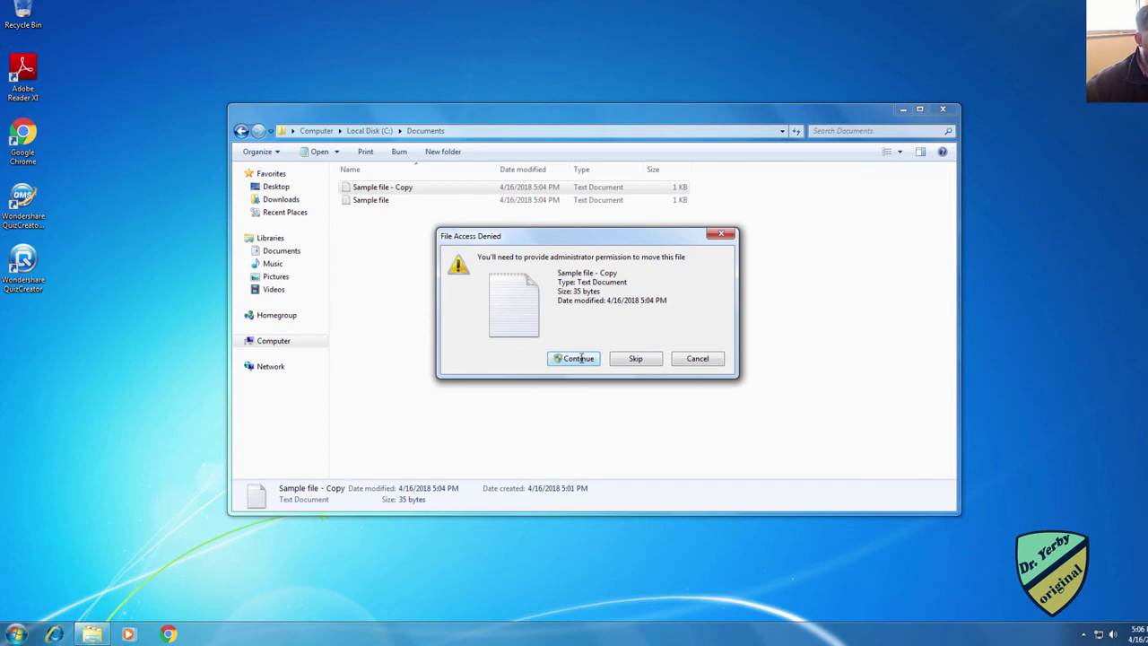
left_click(579, 358)
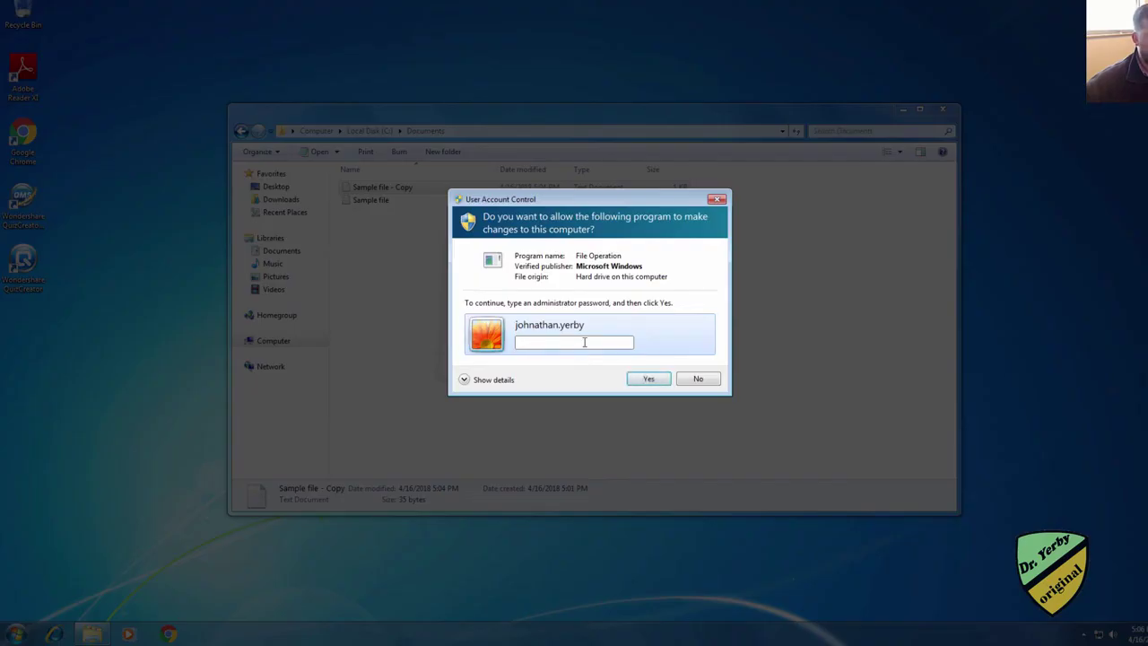
left_click(696, 378)
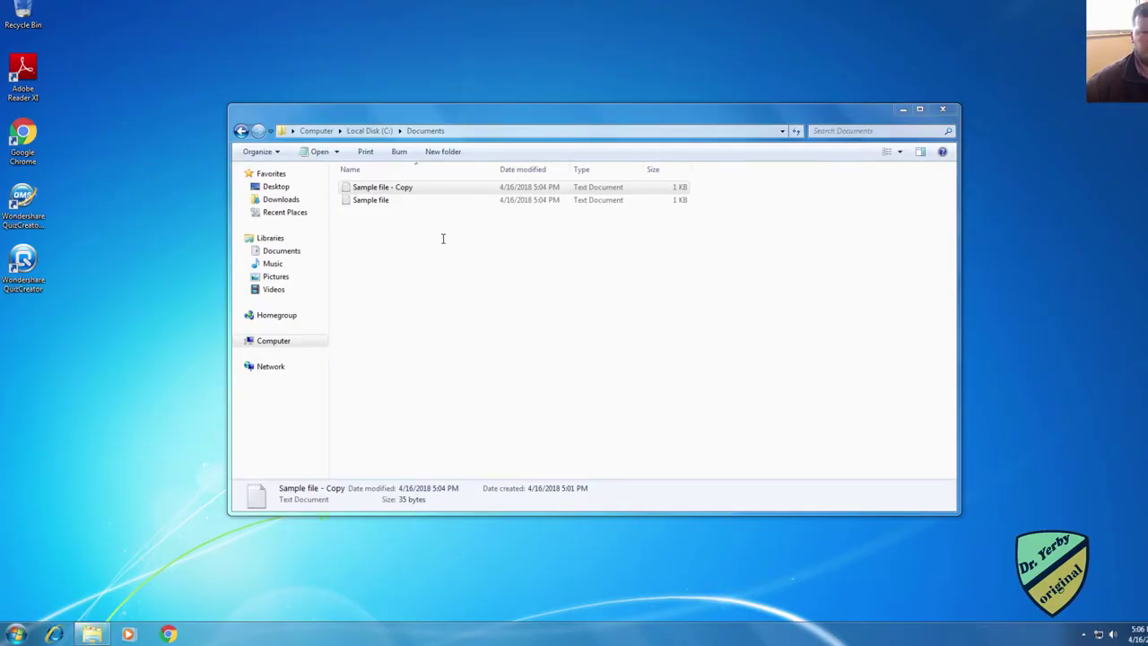
right_click(382, 198)
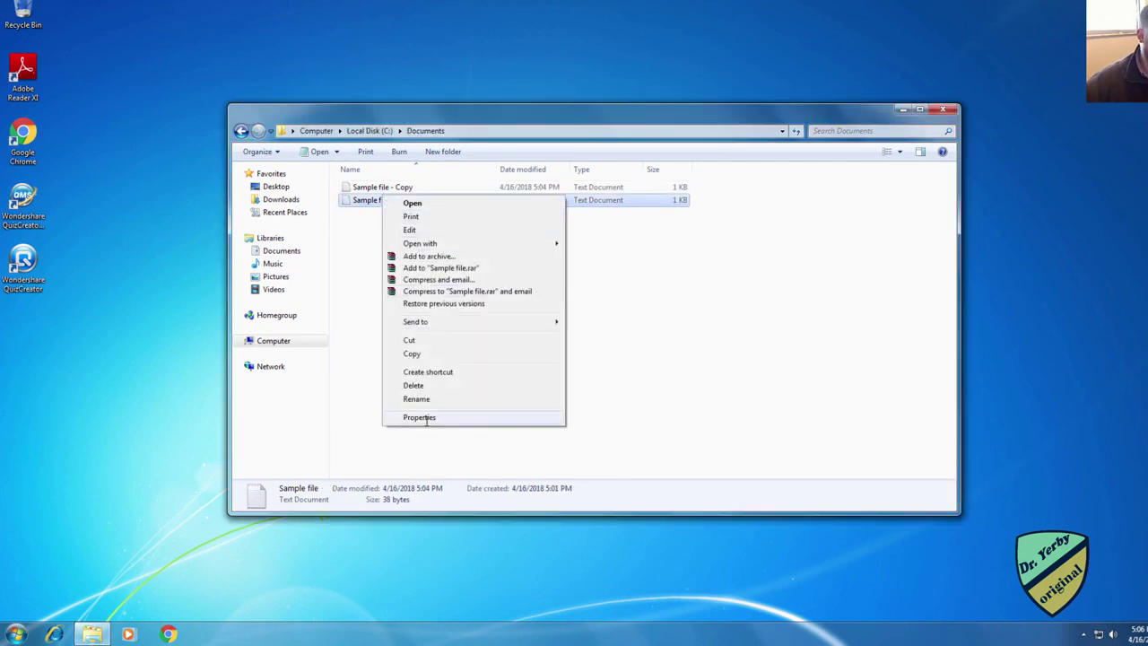
left_click(420, 417)
left_click(437, 224)
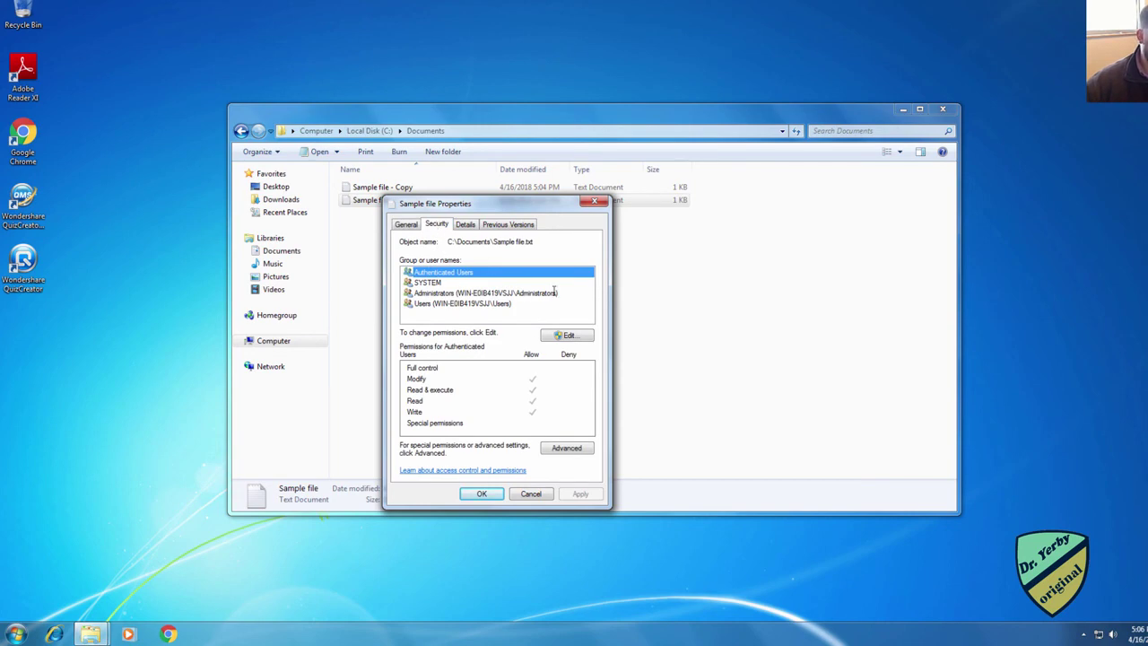
left_click(565, 335)
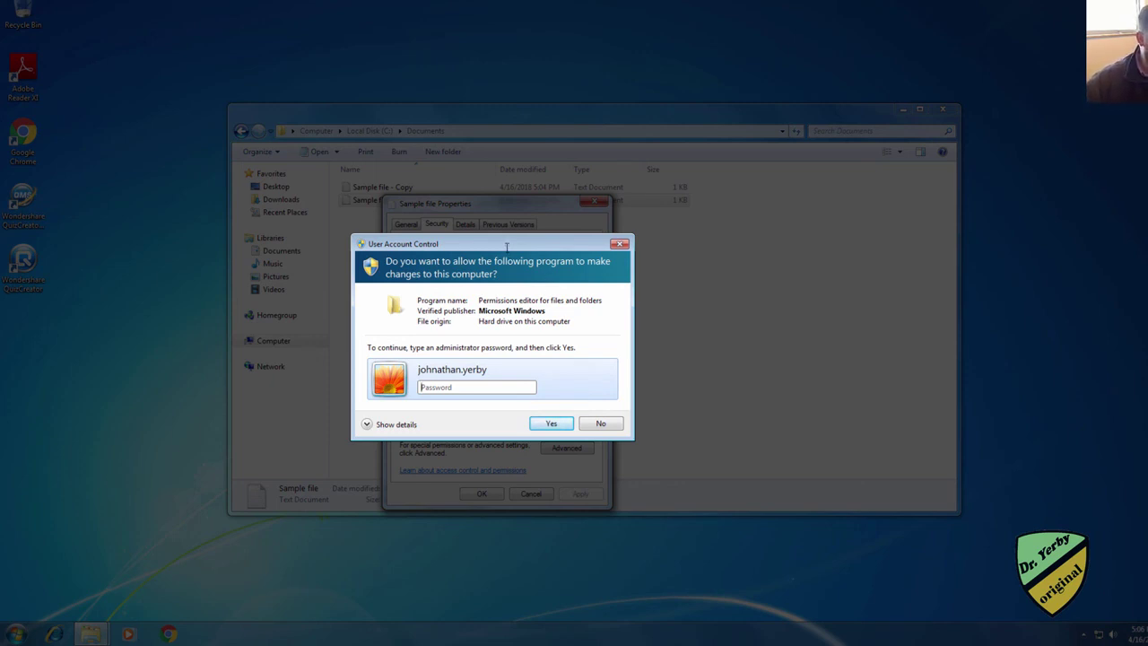
left_click_drag(507, 247, 640, 229)
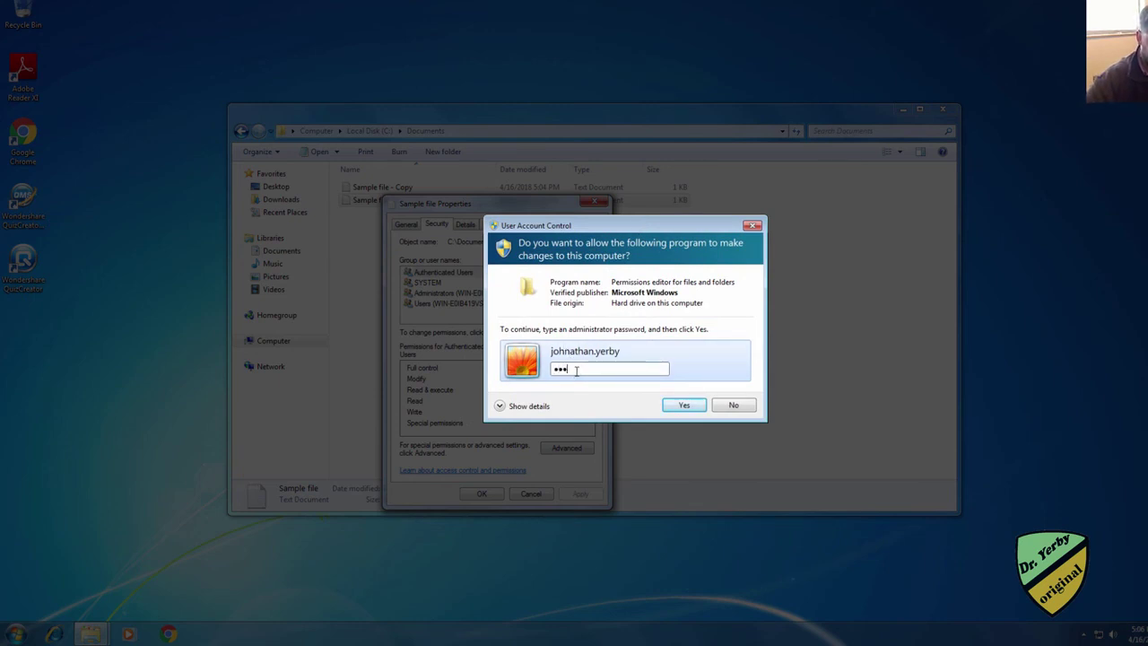
type("•••••")
key("Return")
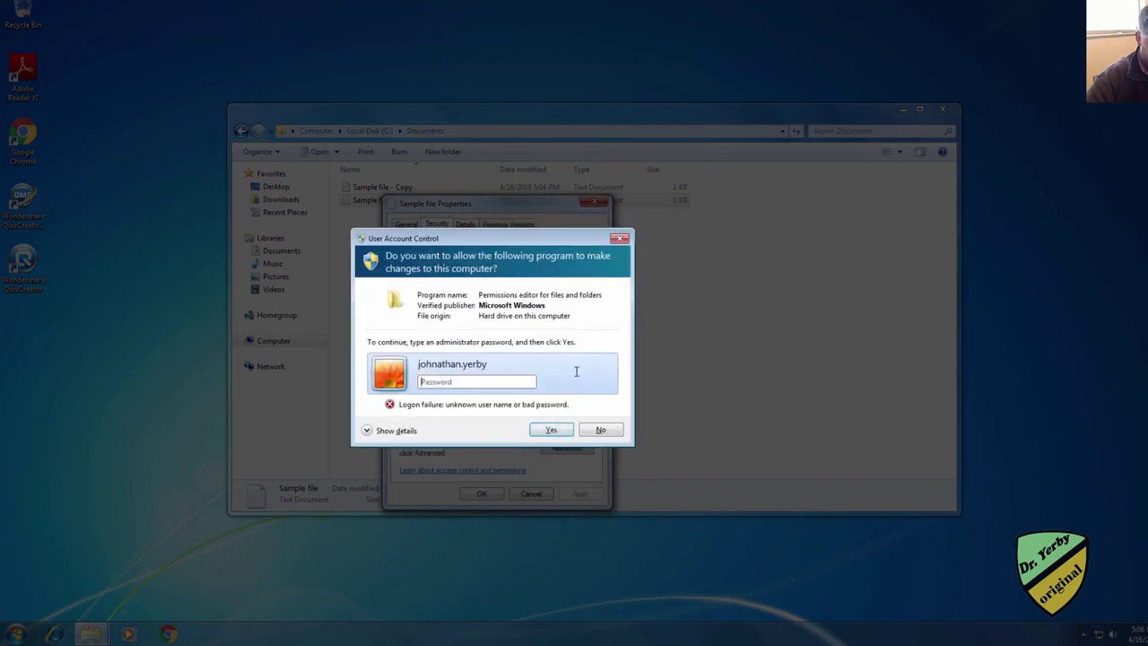
type("•••••••")
key("Return")
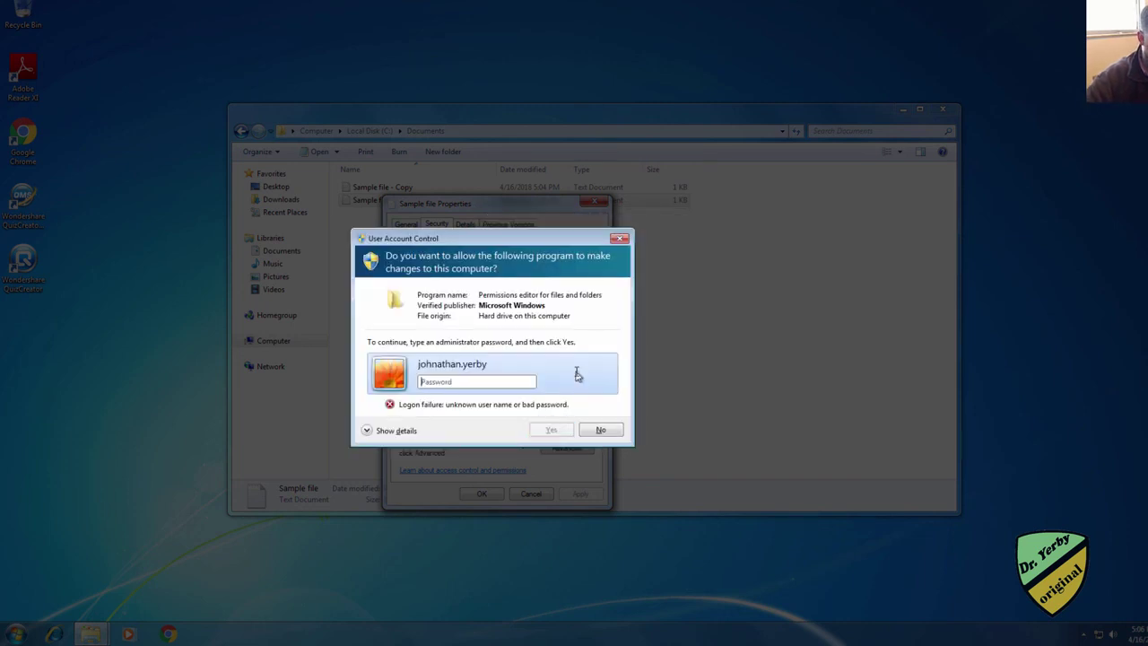
type("••••••")
key("Return")
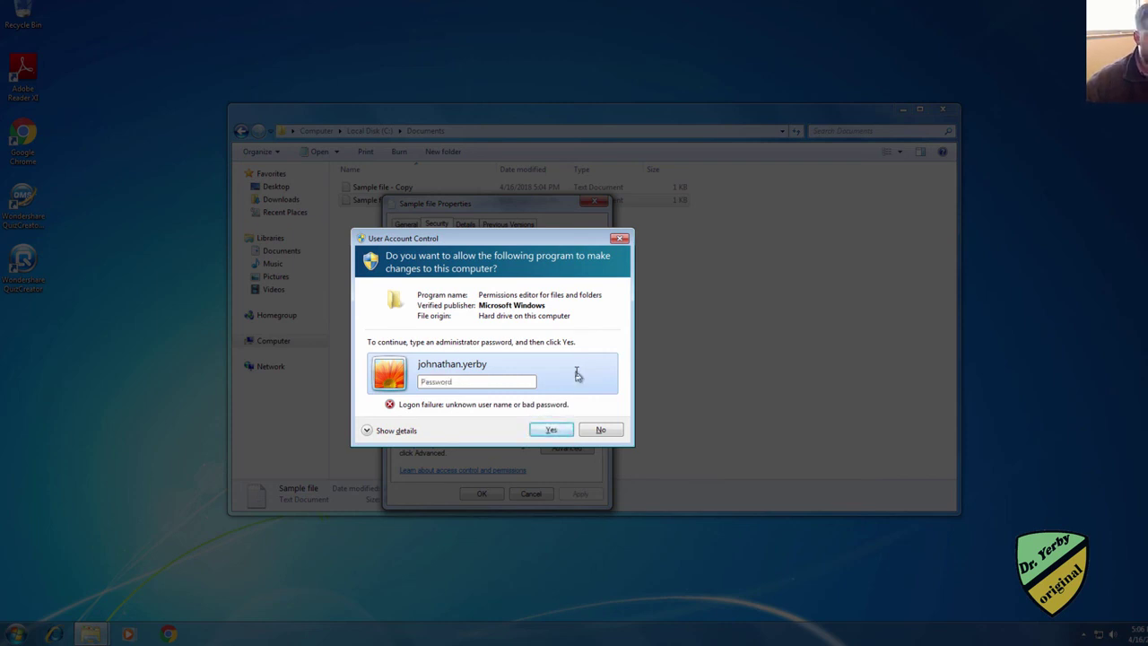
left_click(601, 430)
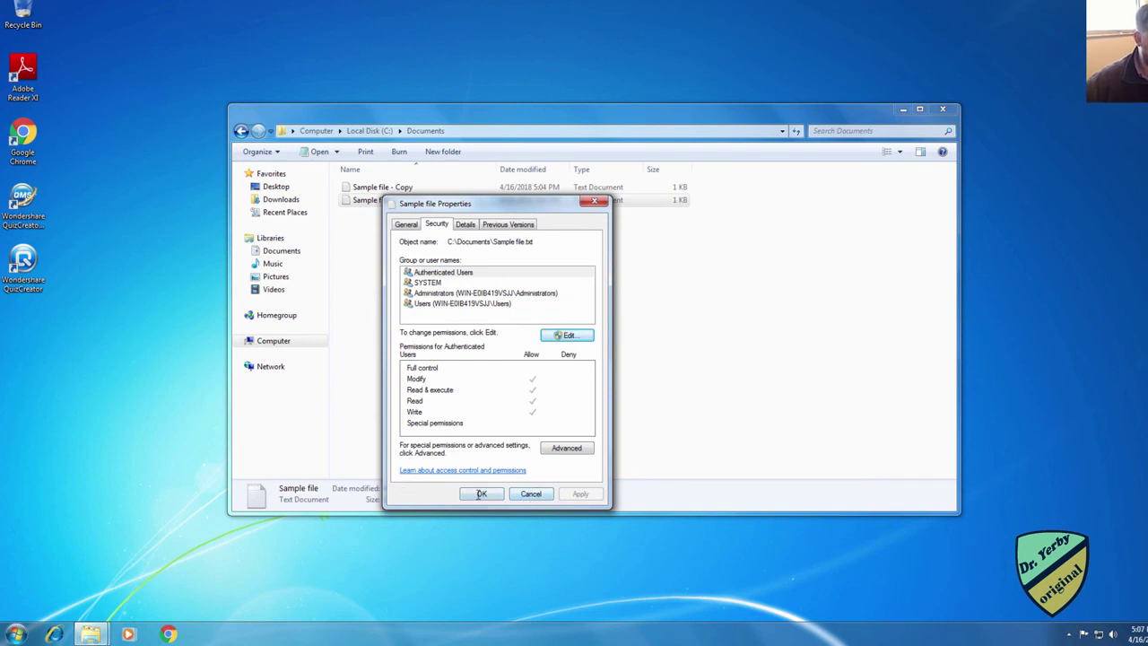
left_click(525, 494)
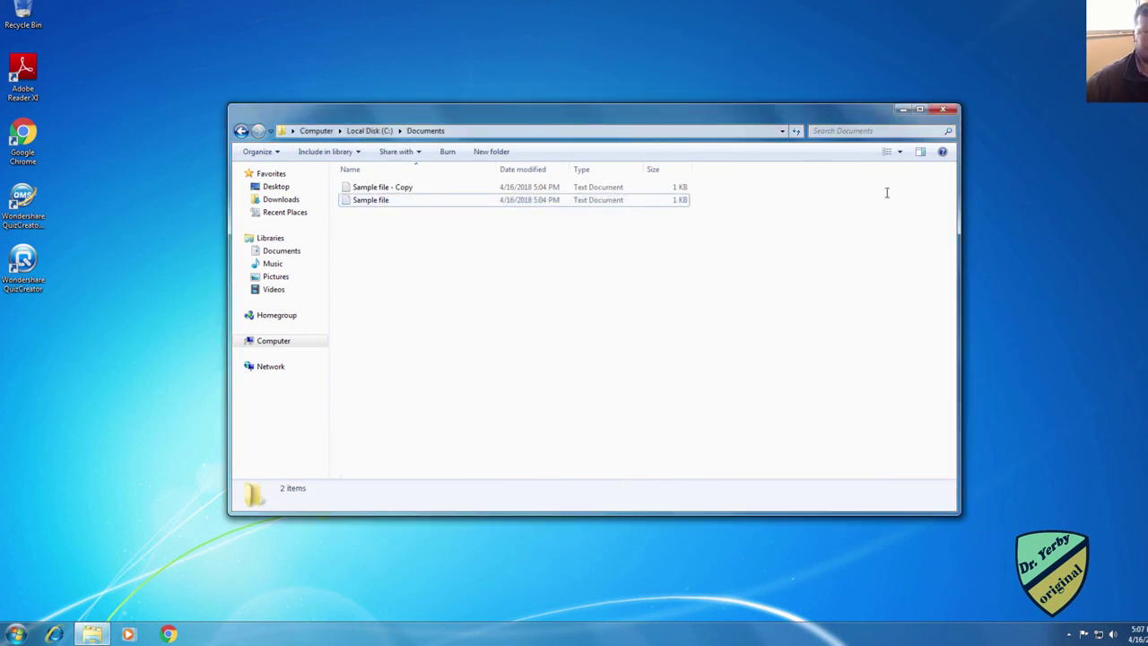